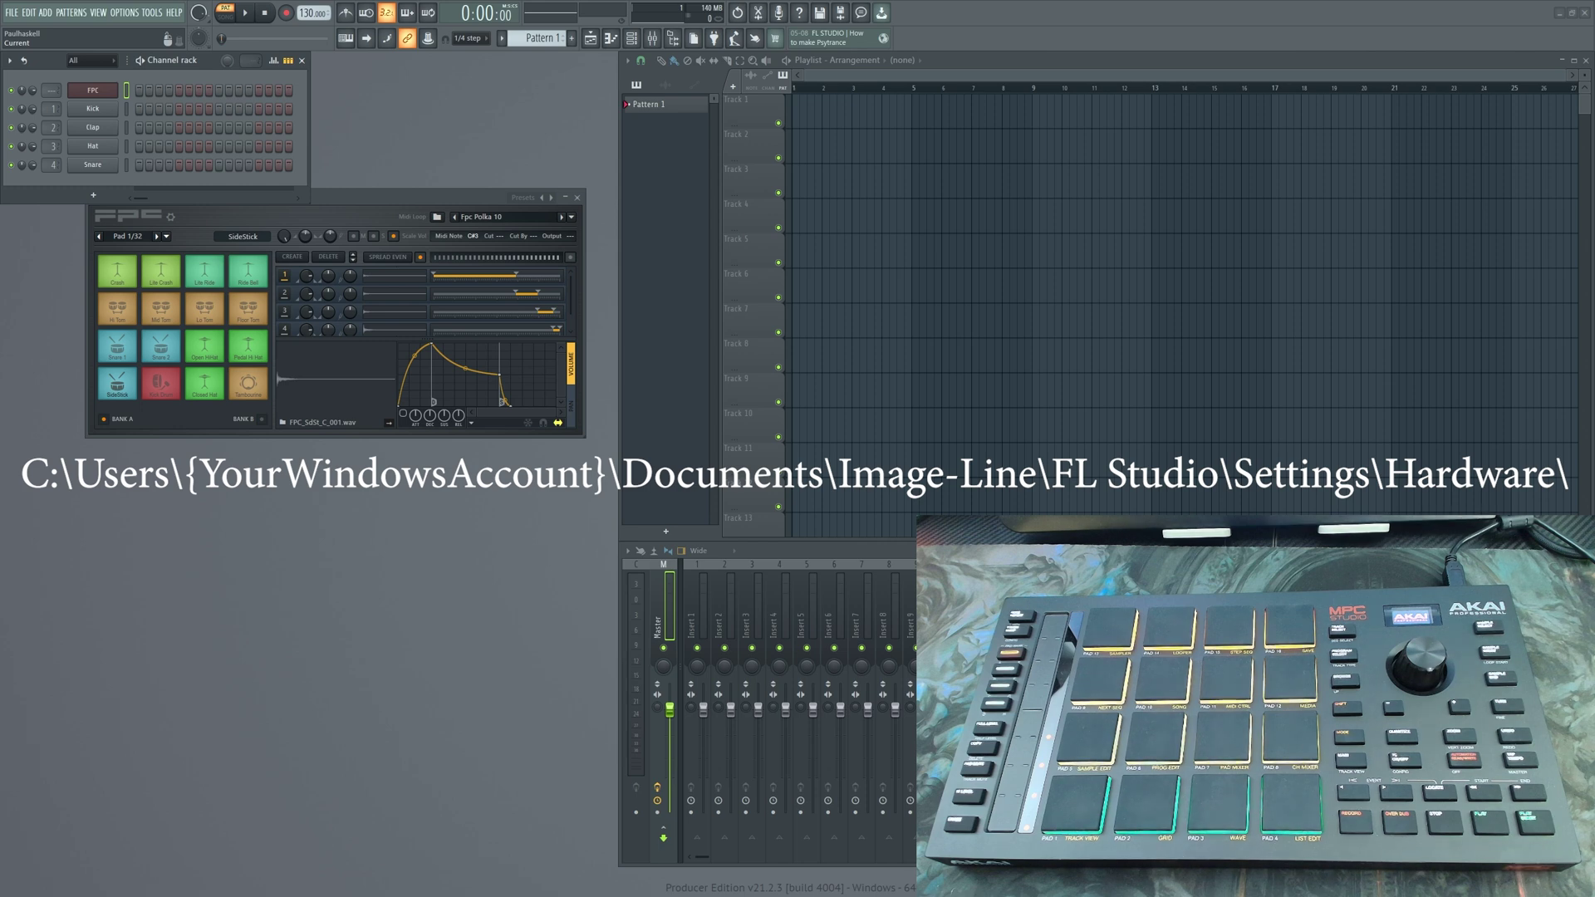
Step: Review the controller type and port settings for MPC Studio mk2 Public in the MIDI input and output settings
left_click(124, 12)
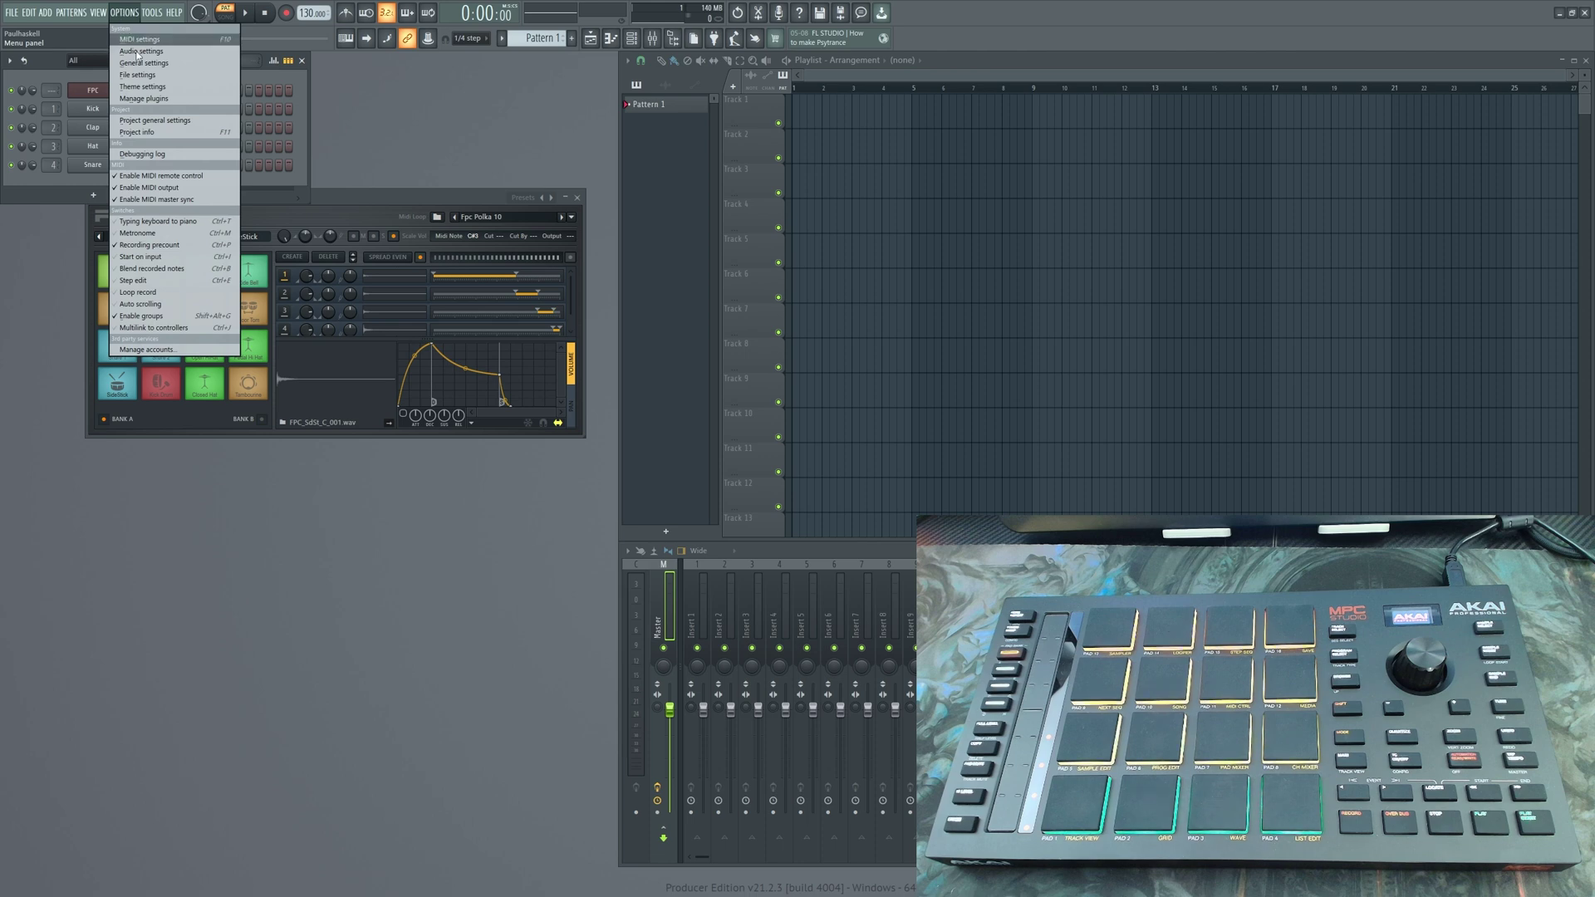
left_click(127, 39)
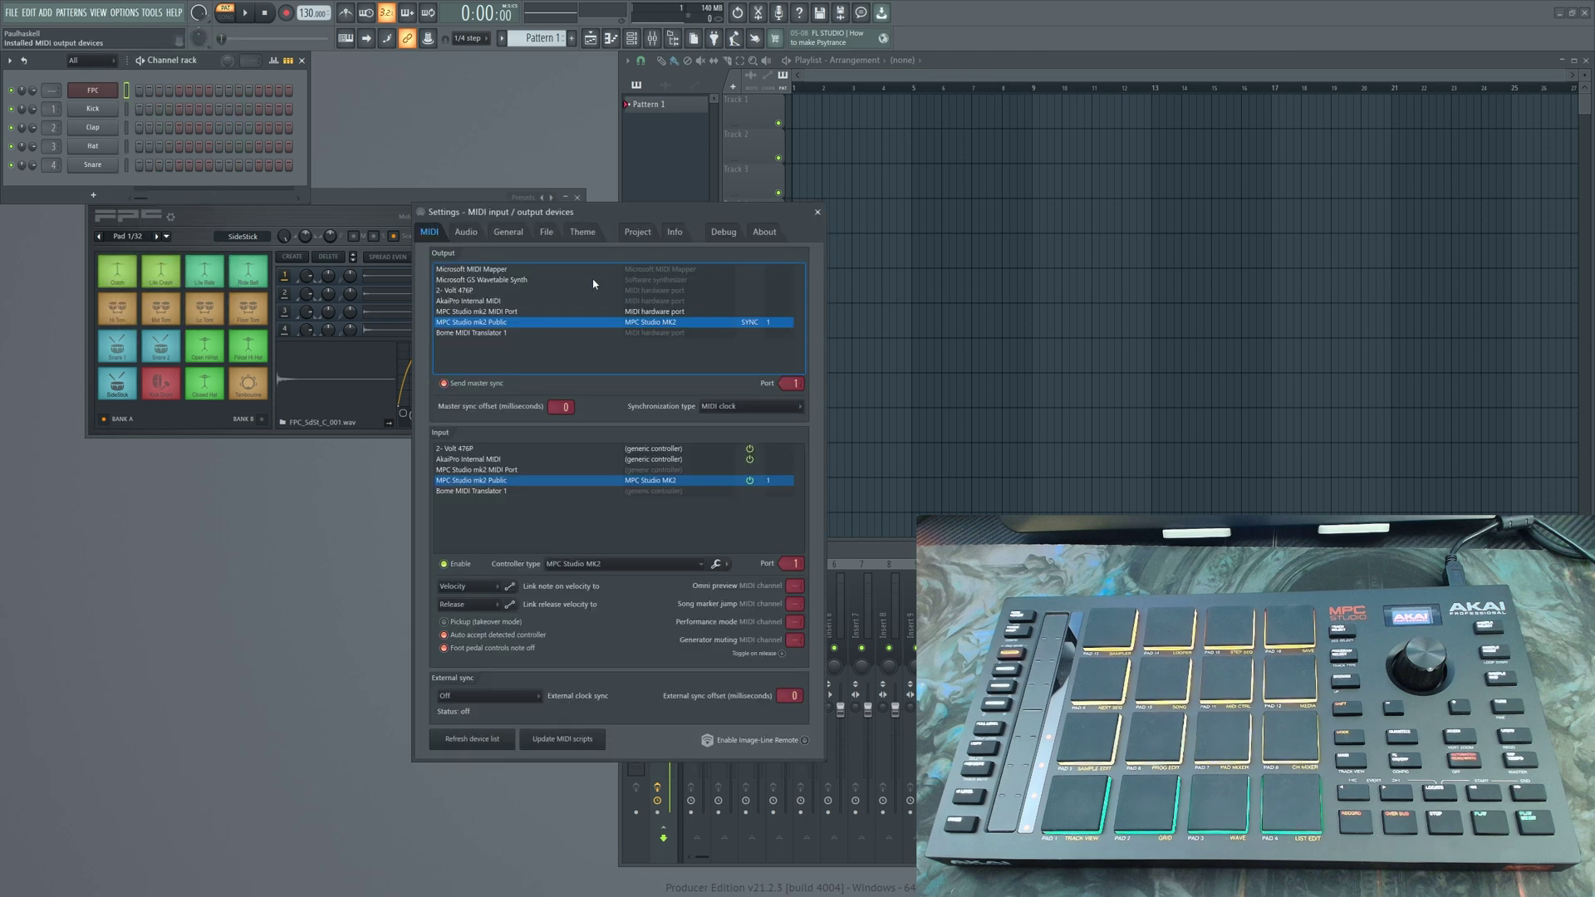
left_click(477, 482)
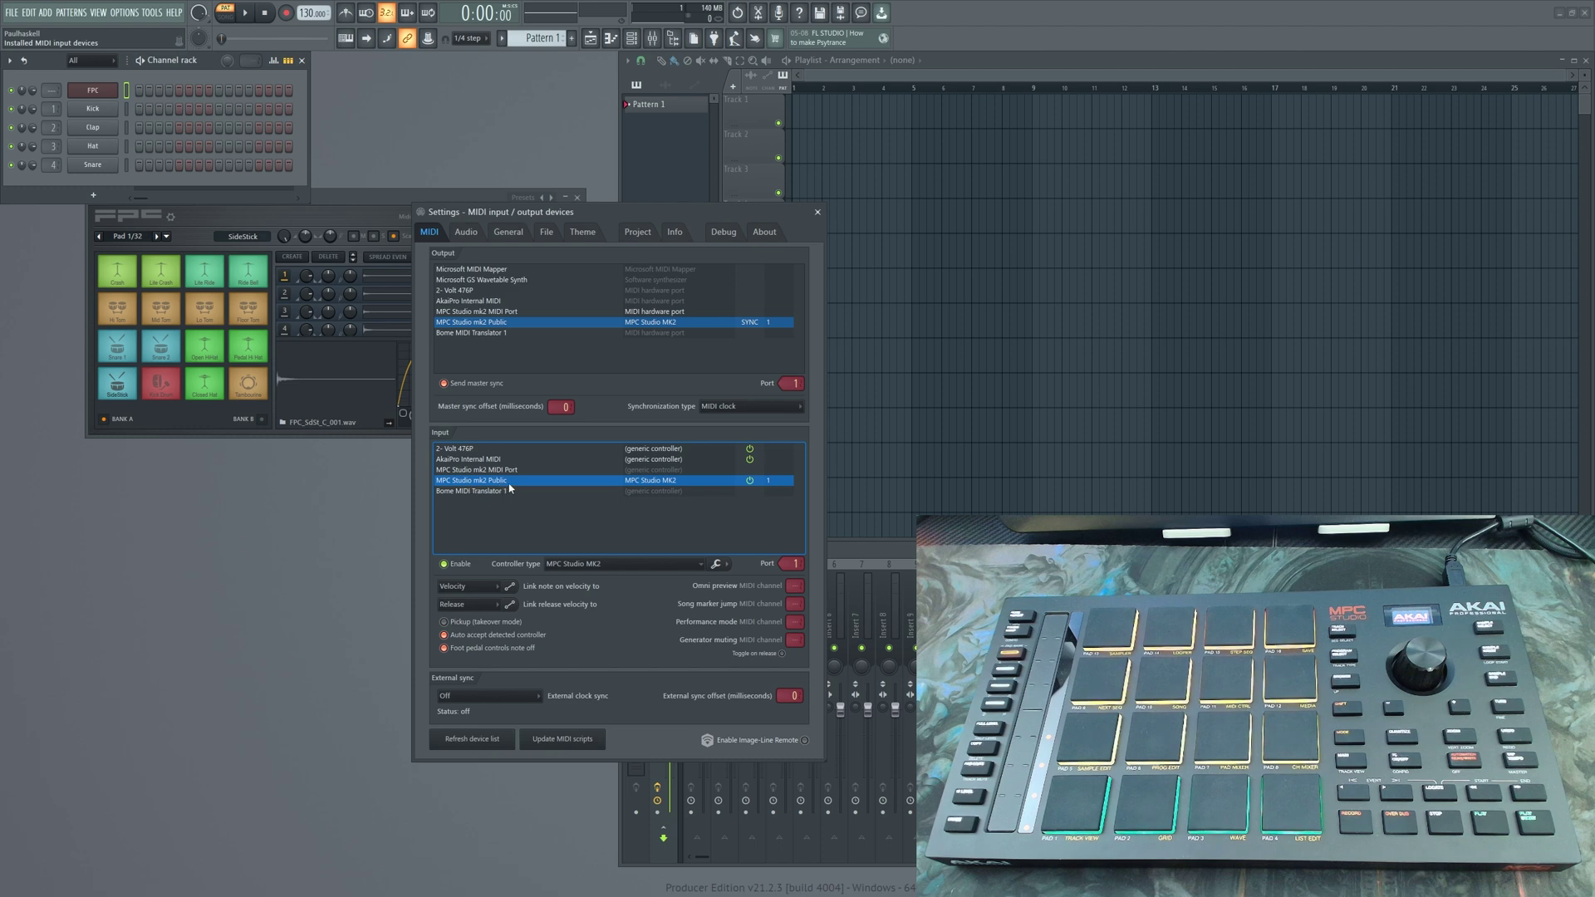
left_click(581, 565)
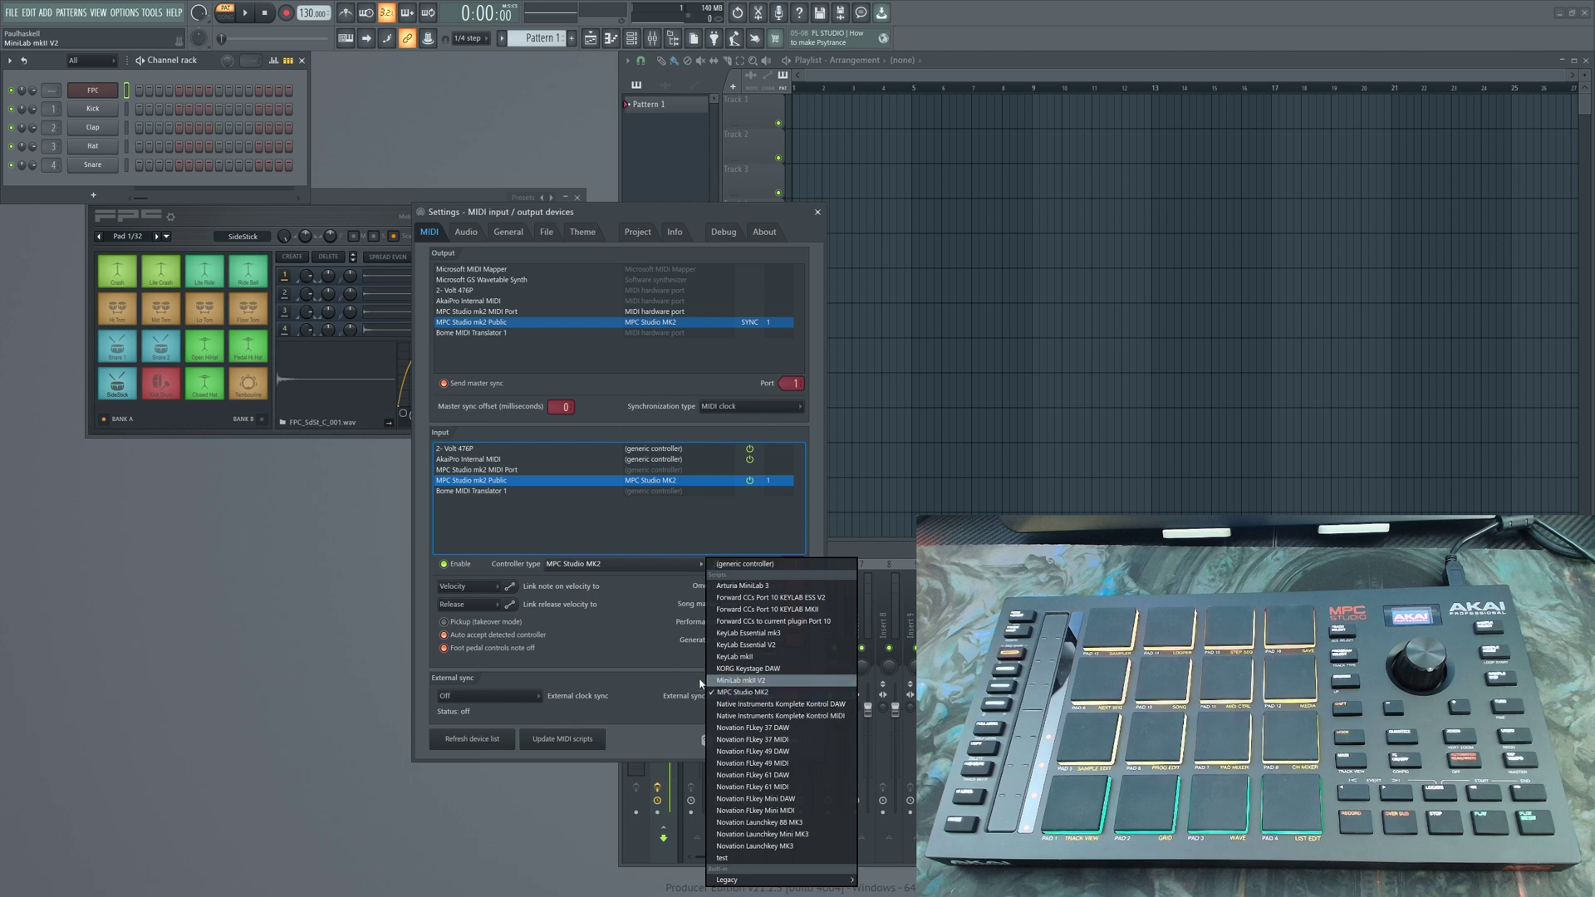
left_click(584, 532)
left_click(480, 482)
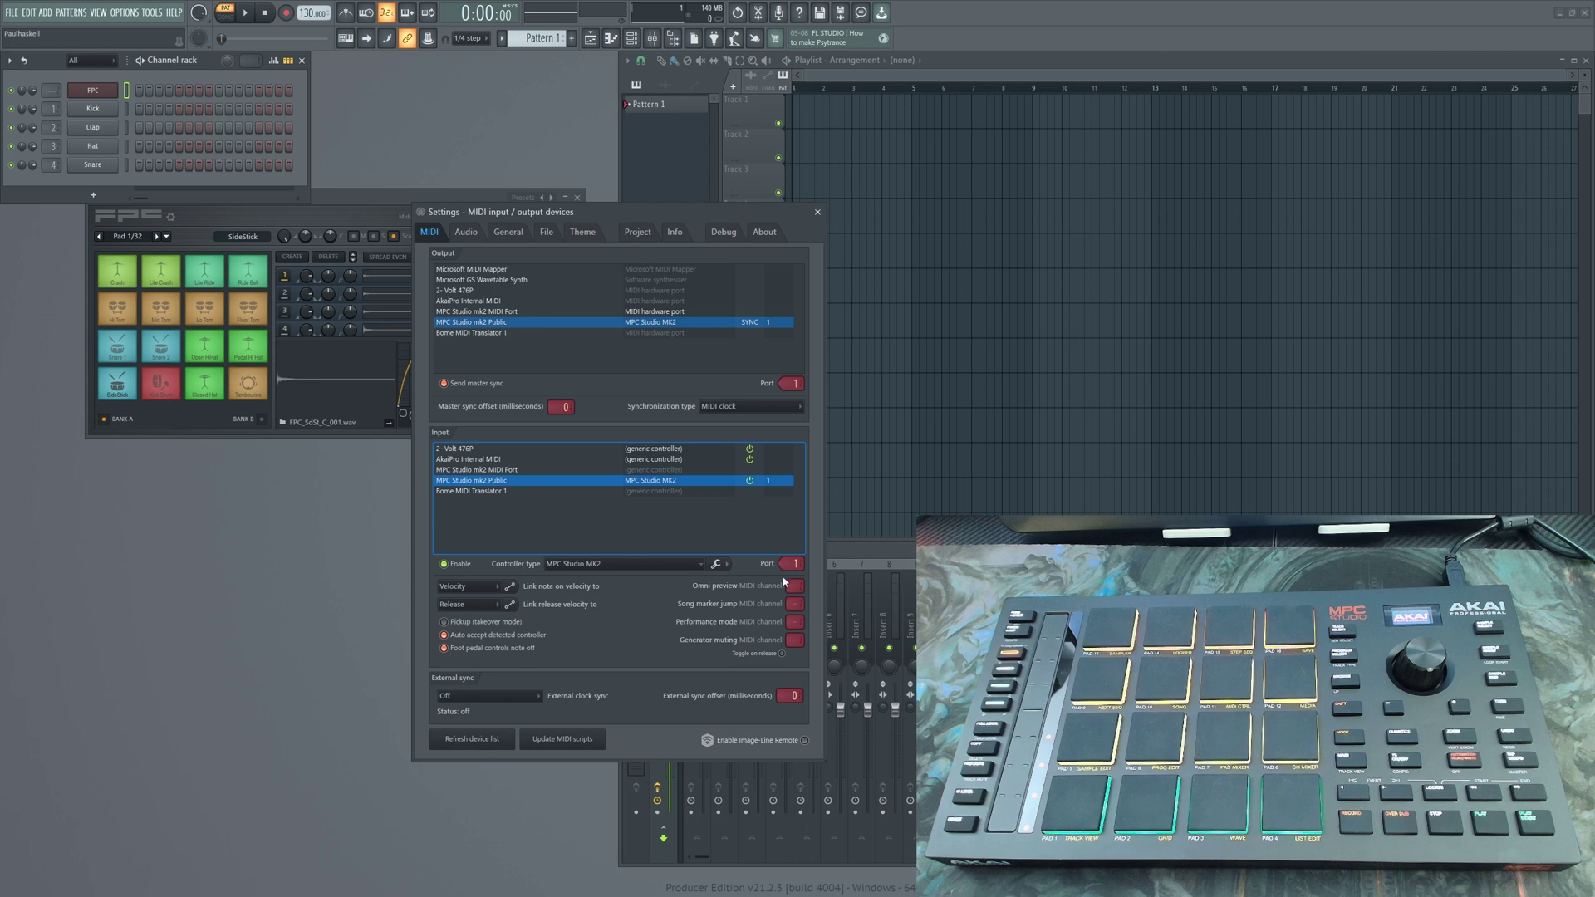
scroll(793, 564, "up", 2)
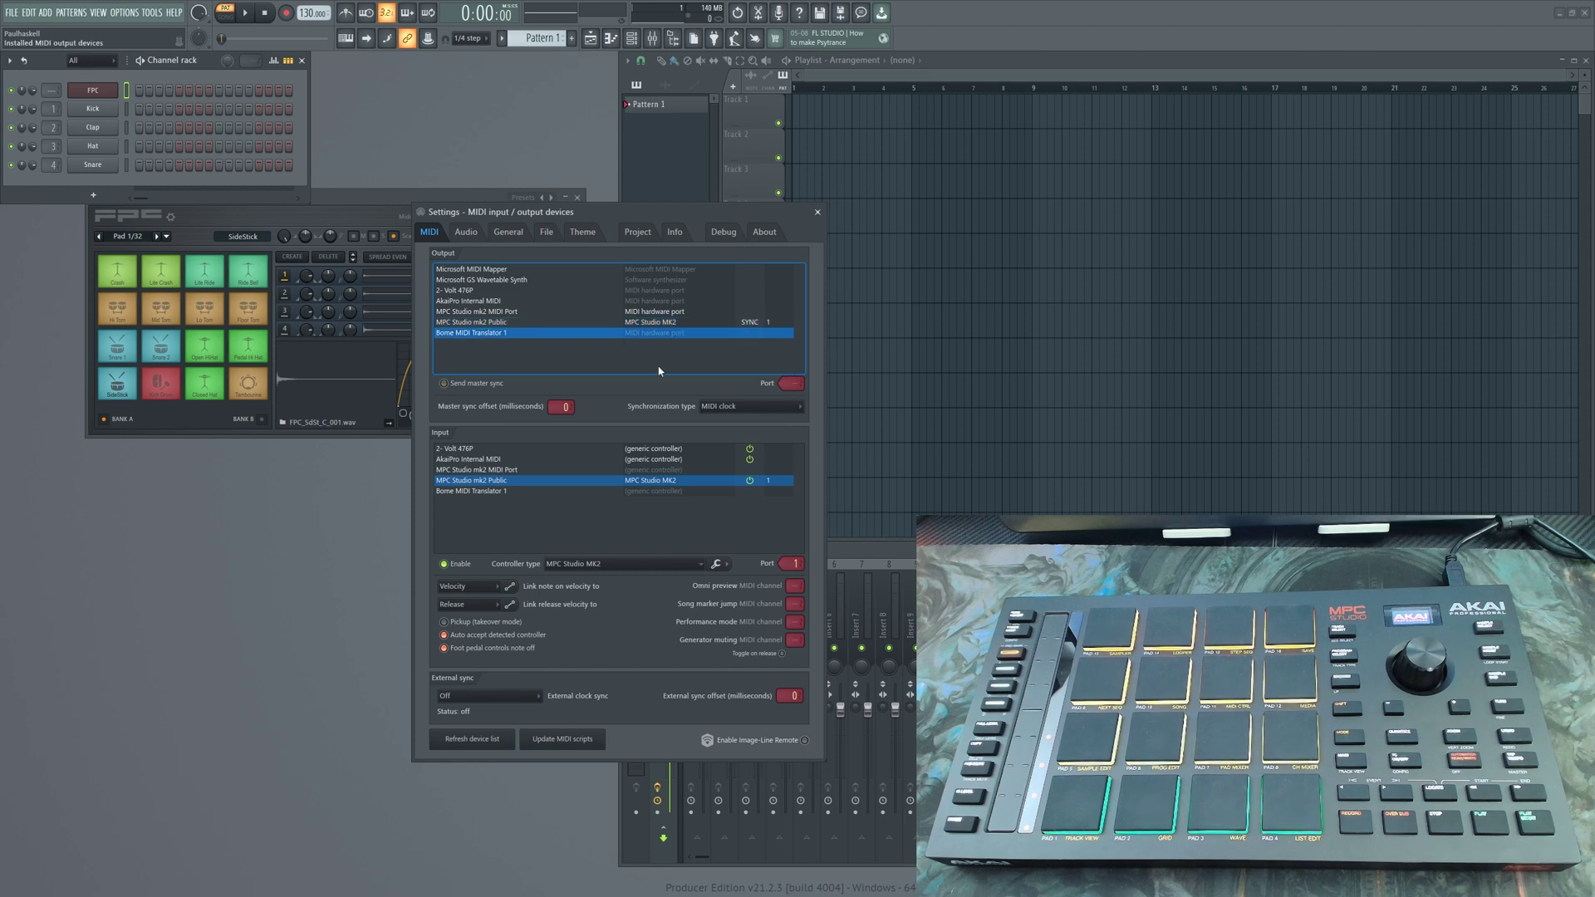
left_click(817, 212)
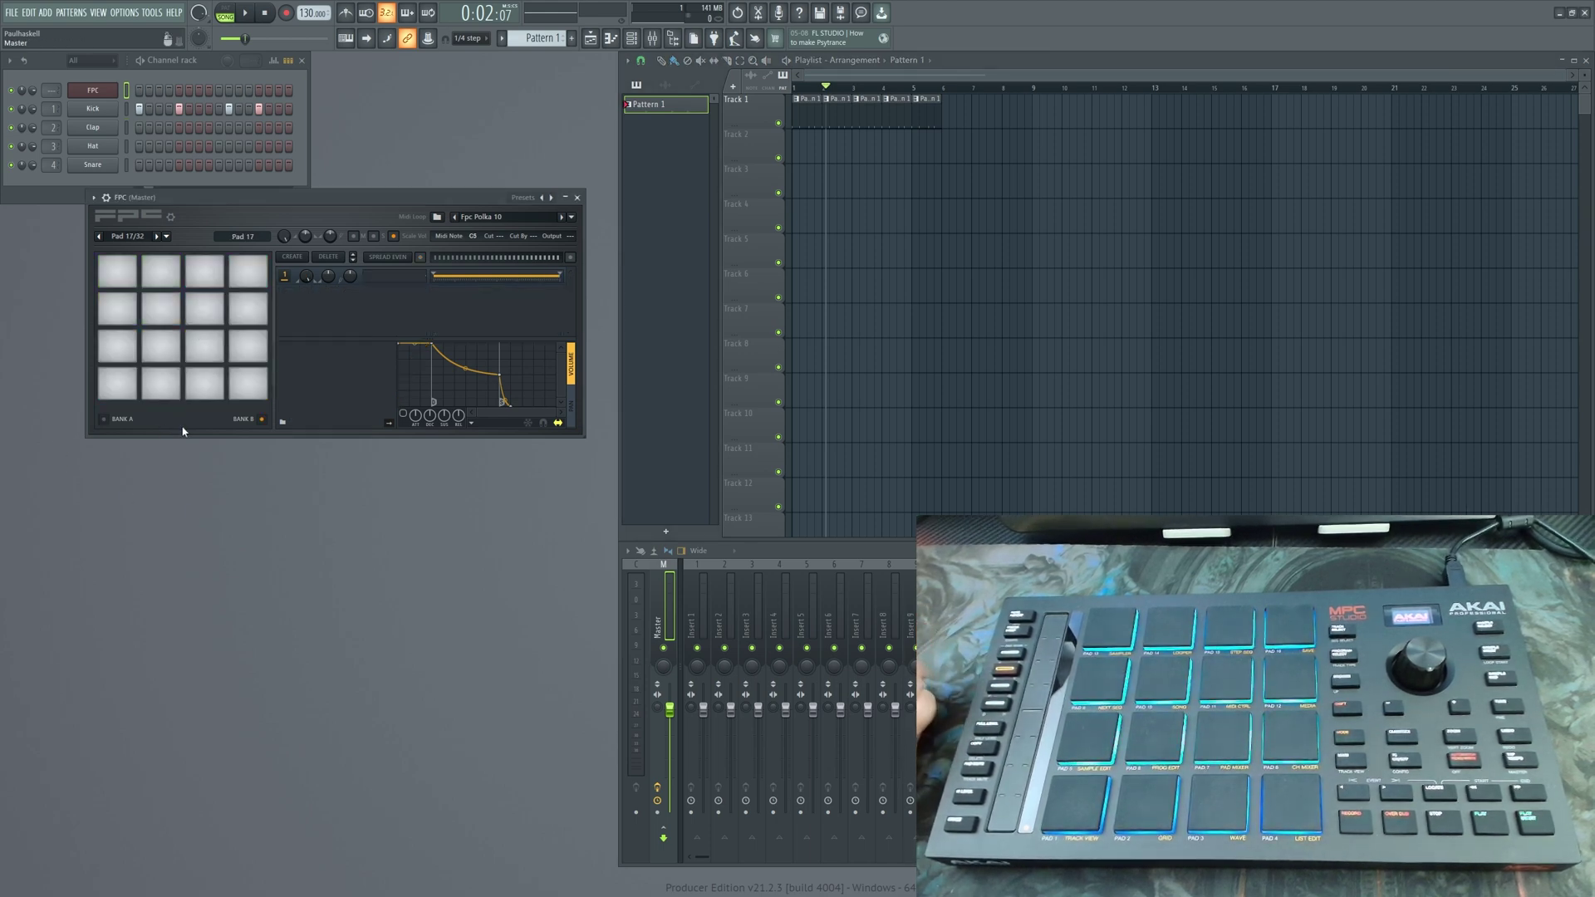
Step: Switch the FPC drum pads to bank A
left_click(108, 420)
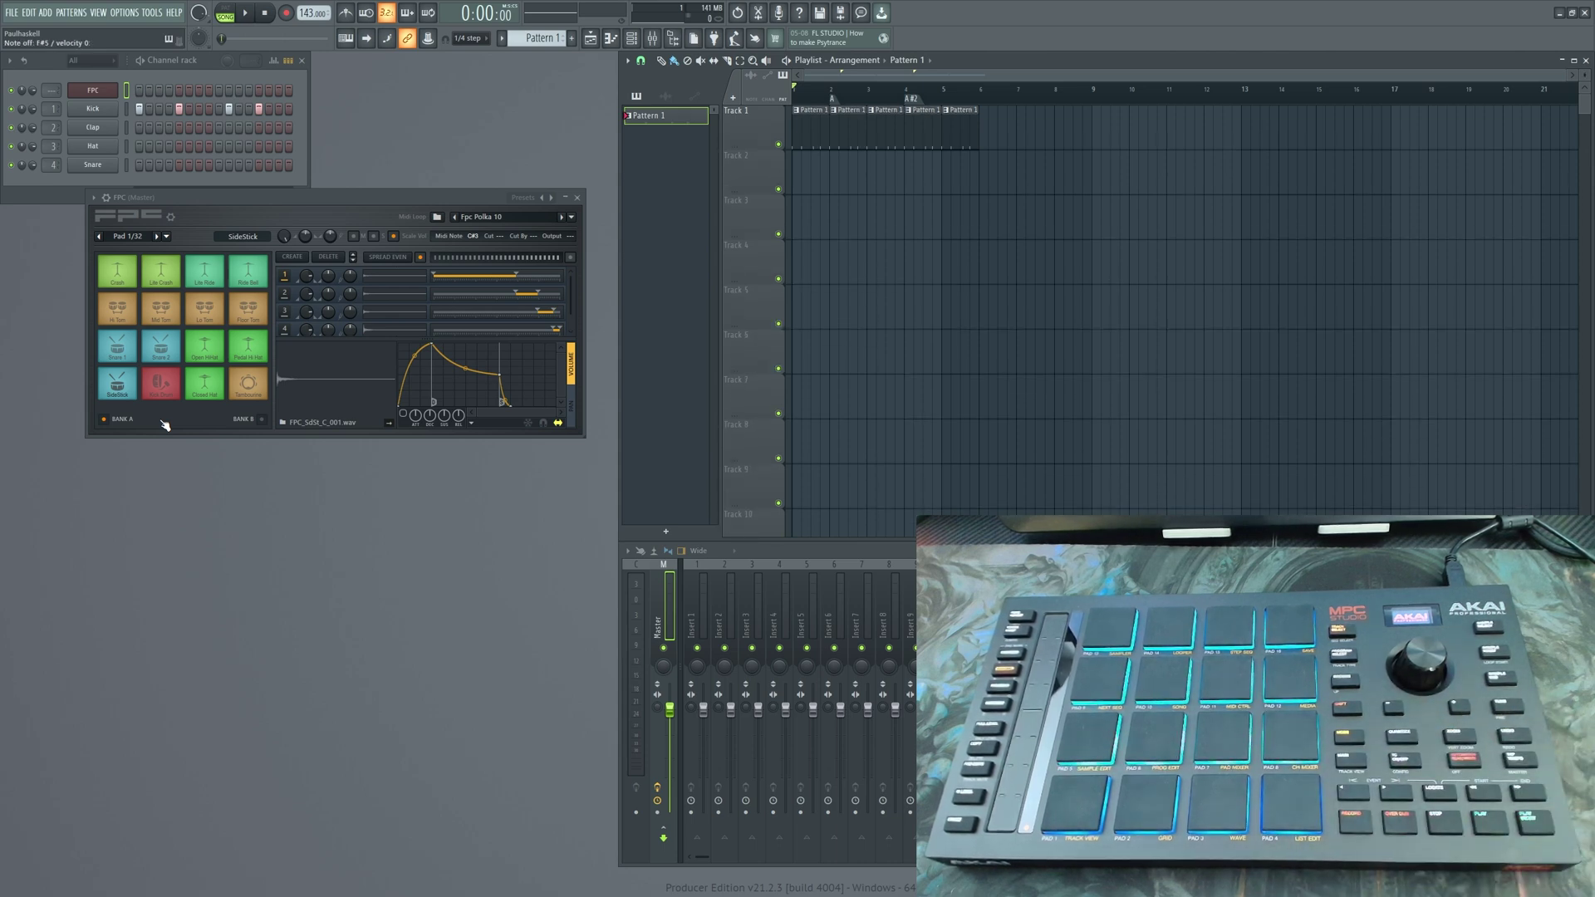
Step: Delete the last four Pattern 1 clips from Track 1 in the playlist
right_click(956, 142)
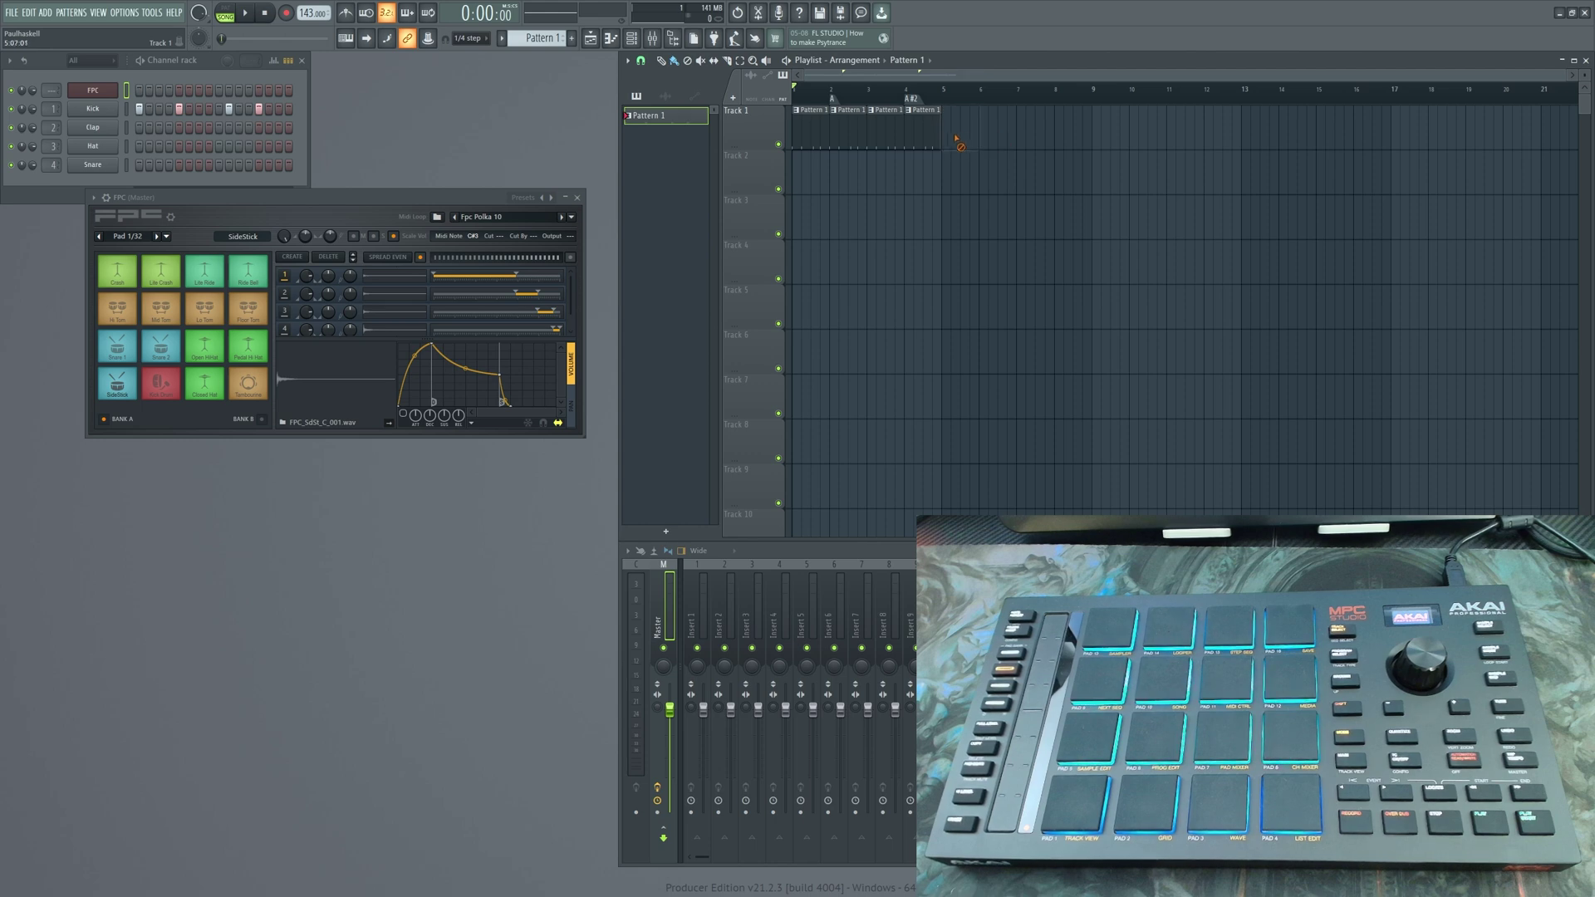
right_click(919, 143)
right_click(887, 141)
right_click(848, 141)
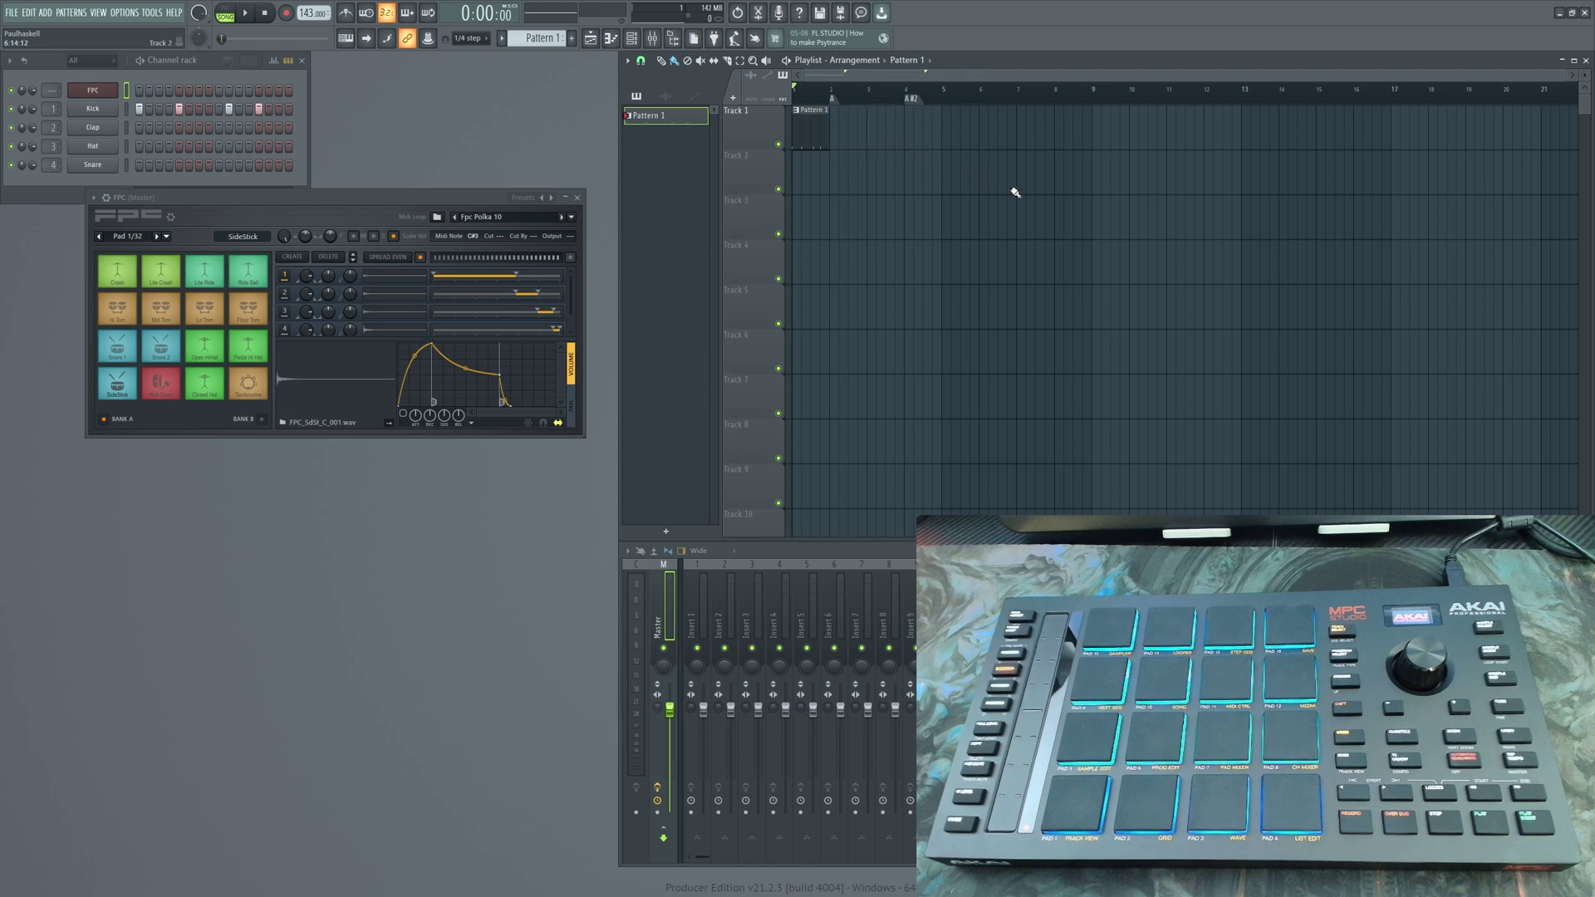
Step: Undo the four clip deletions on Track 1
key("ctrl+alt+z")
key("ctrl+alt+z")
key("ctrl+alt+z")
key("ctrl+alt+z")
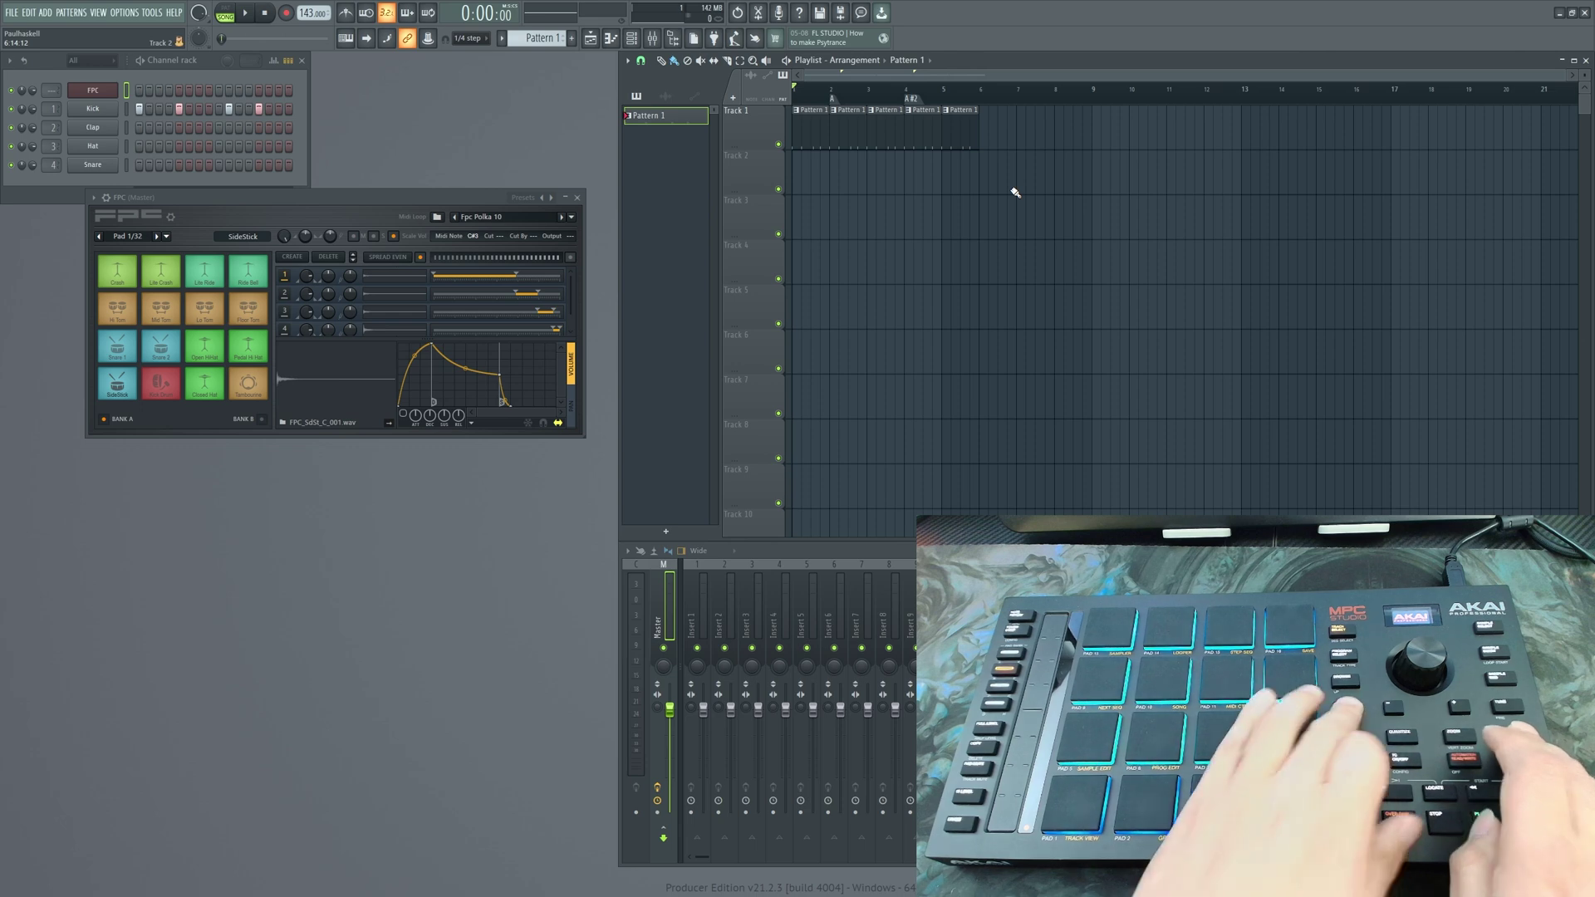
Step: Alternate between redoing and undoing the Track 1 clip deletions twice, finishing with the undo
key("ctrl+shift+z")
key("ctrl+shift+z")
key("ctrl+alt+z")
key("ctrl+alt+z")
key("ctrl+alt+z")
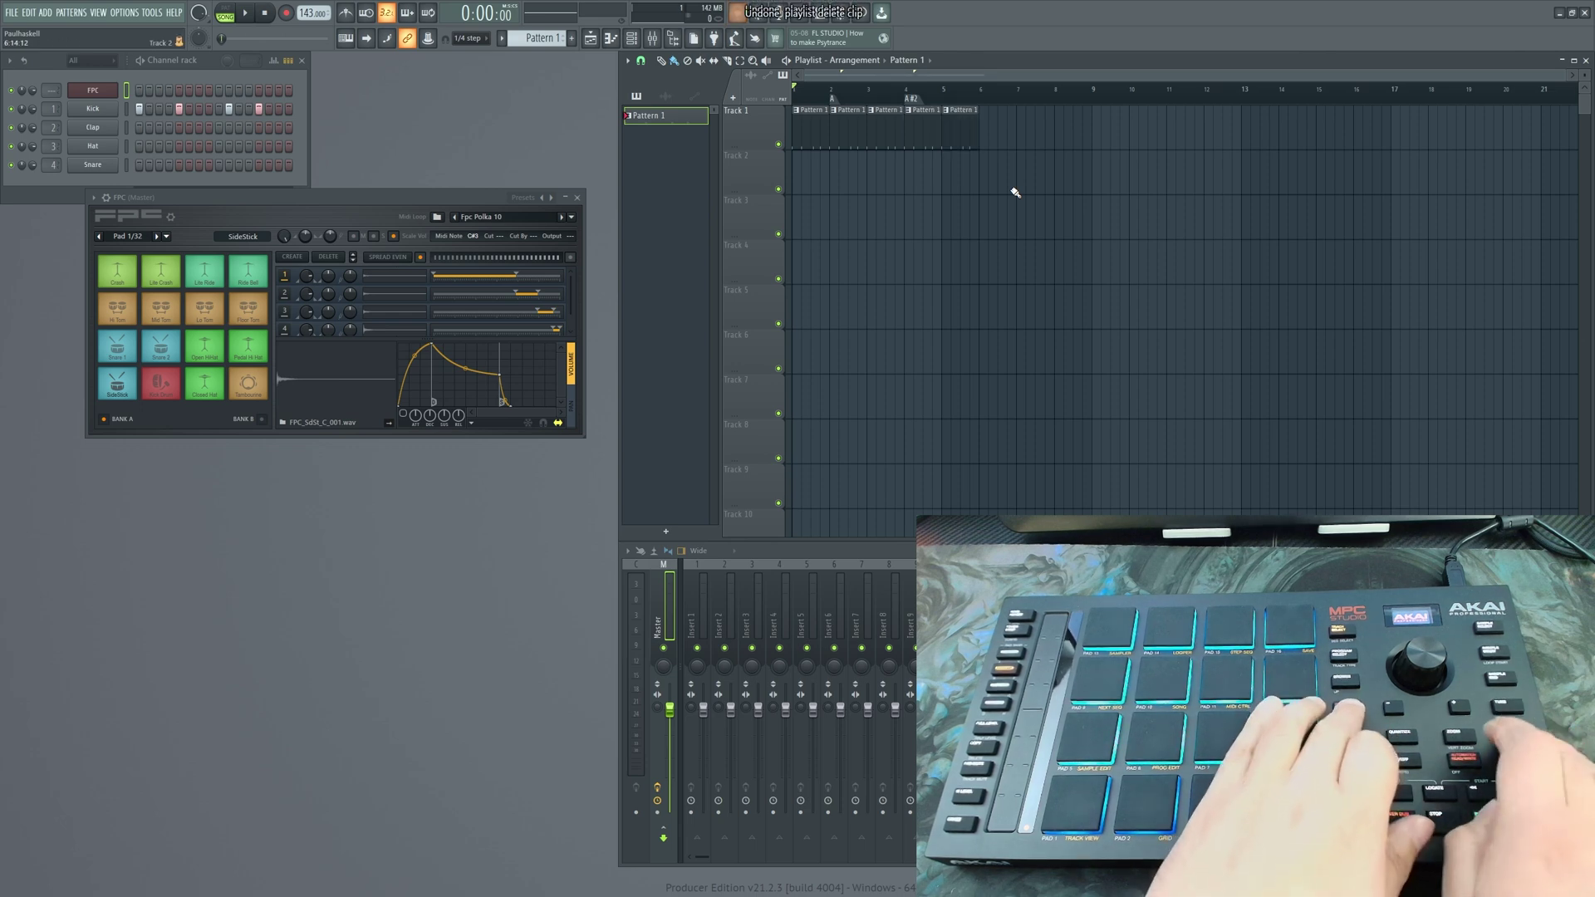
key("ctrl+shift+z")
key("ctrl+shift+z")
key("ctrl+shift+z")
key("ctrl+alt+z")
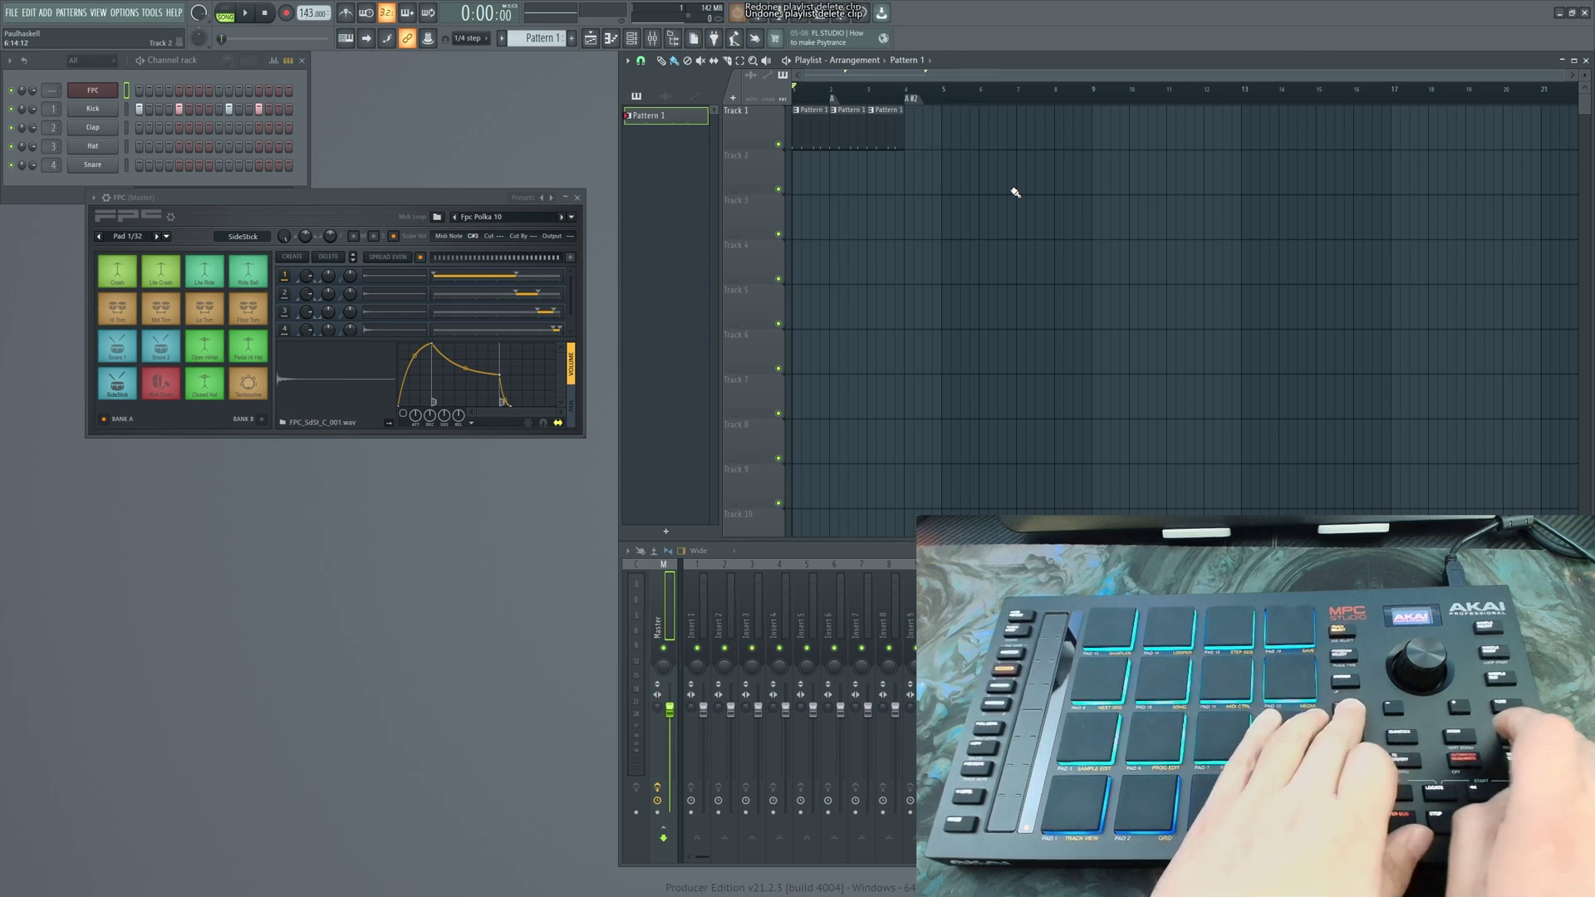
key("ctrl+alt+z")
key("ctrl+alt+z")
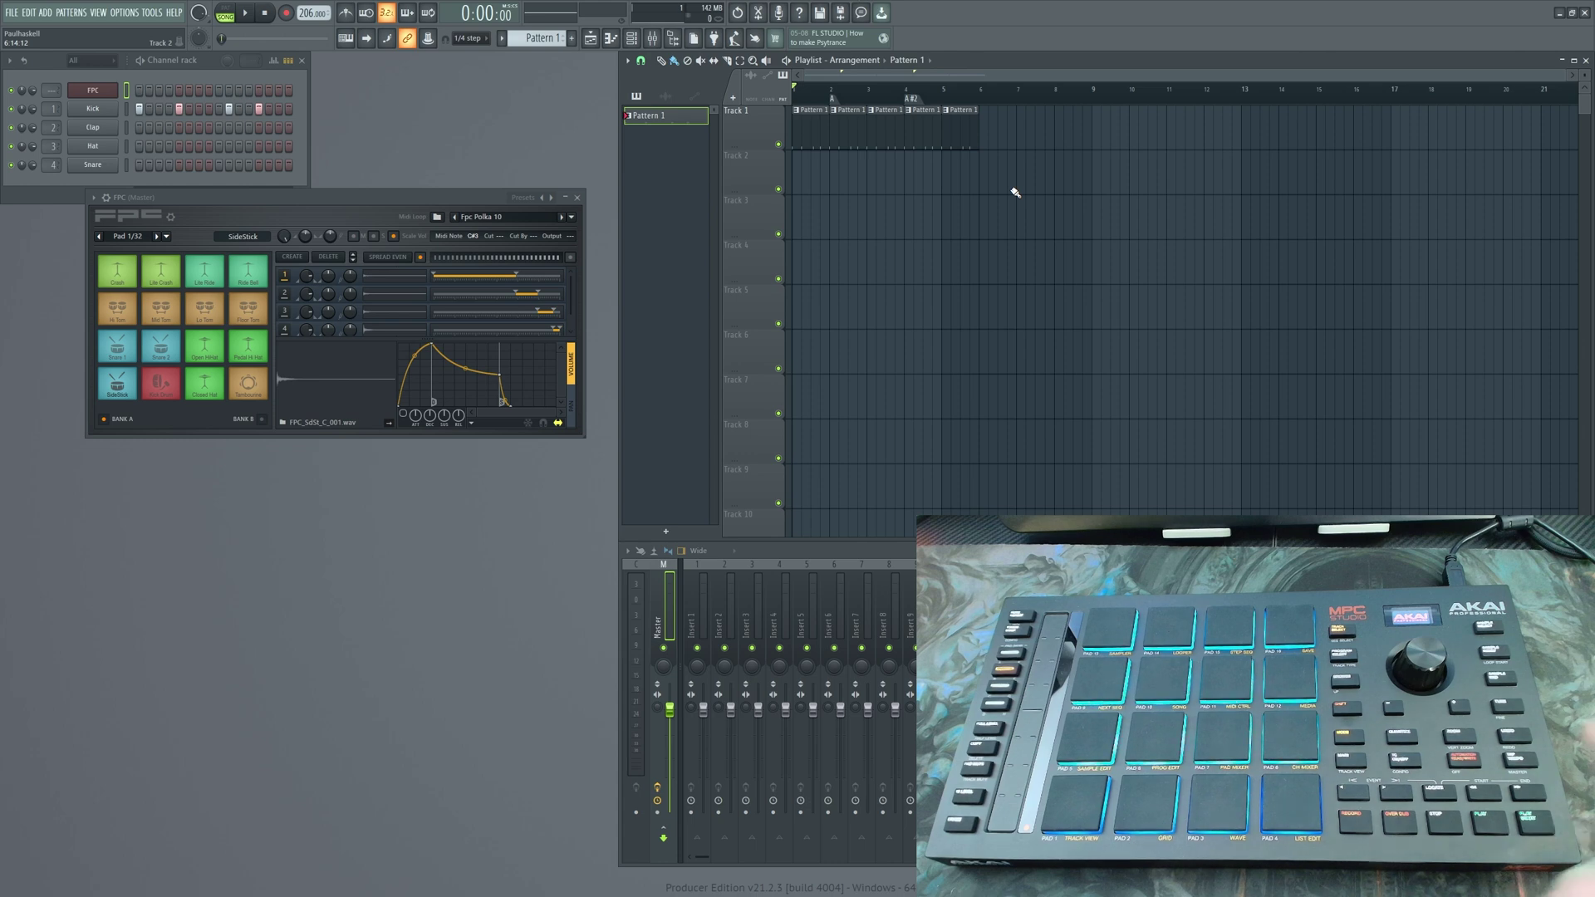
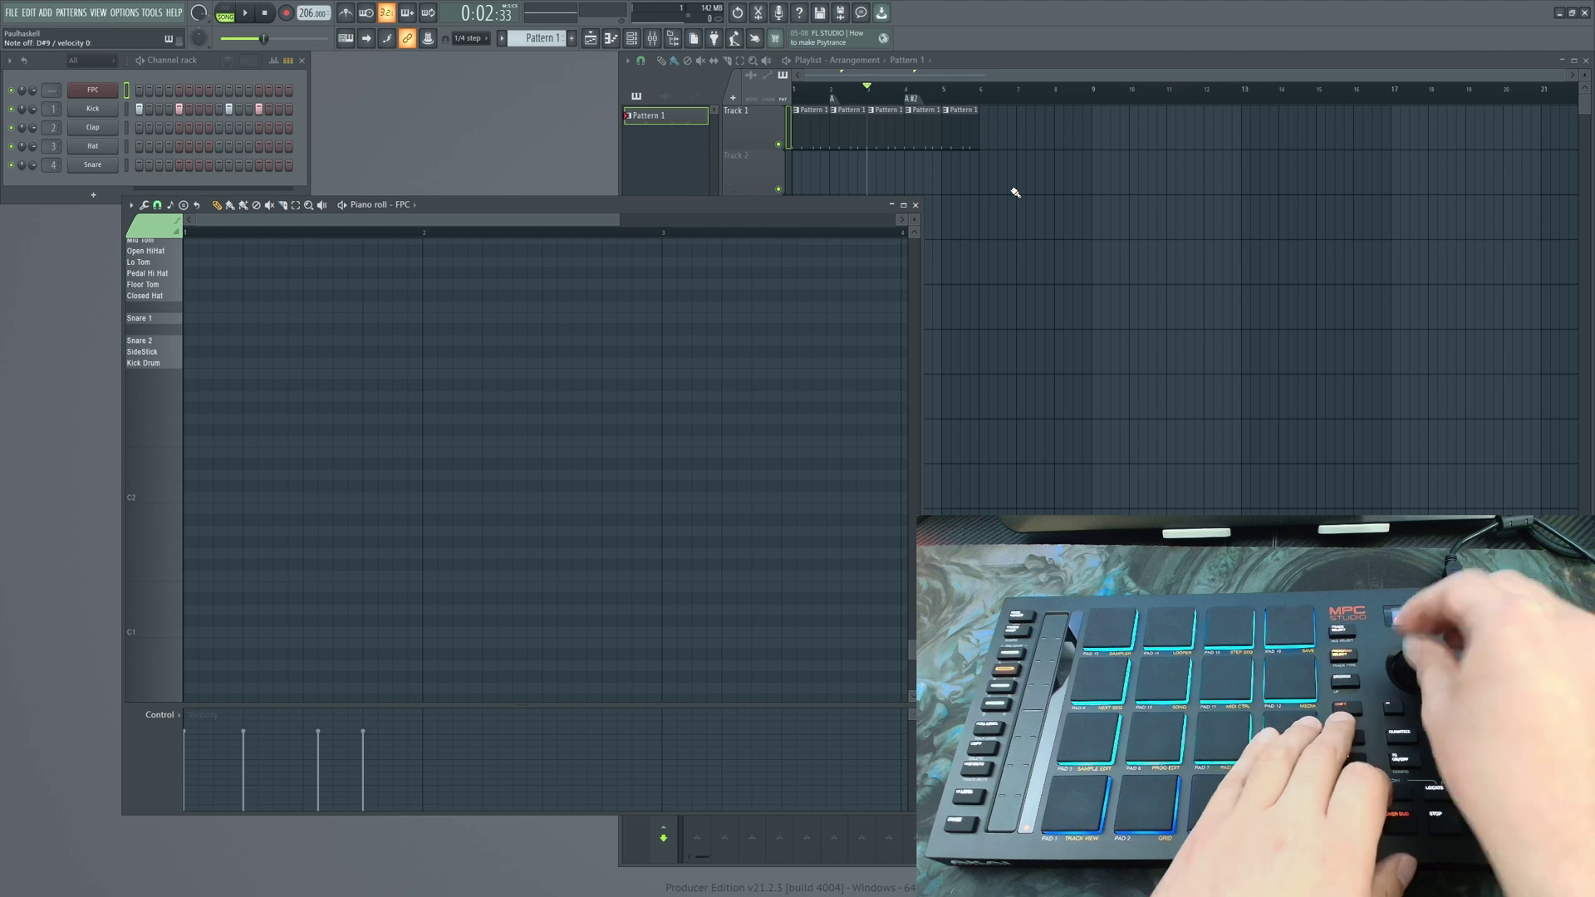
Step: Switch from the piano roll to the mixer, and open and widen the plugin browser
key("F9")
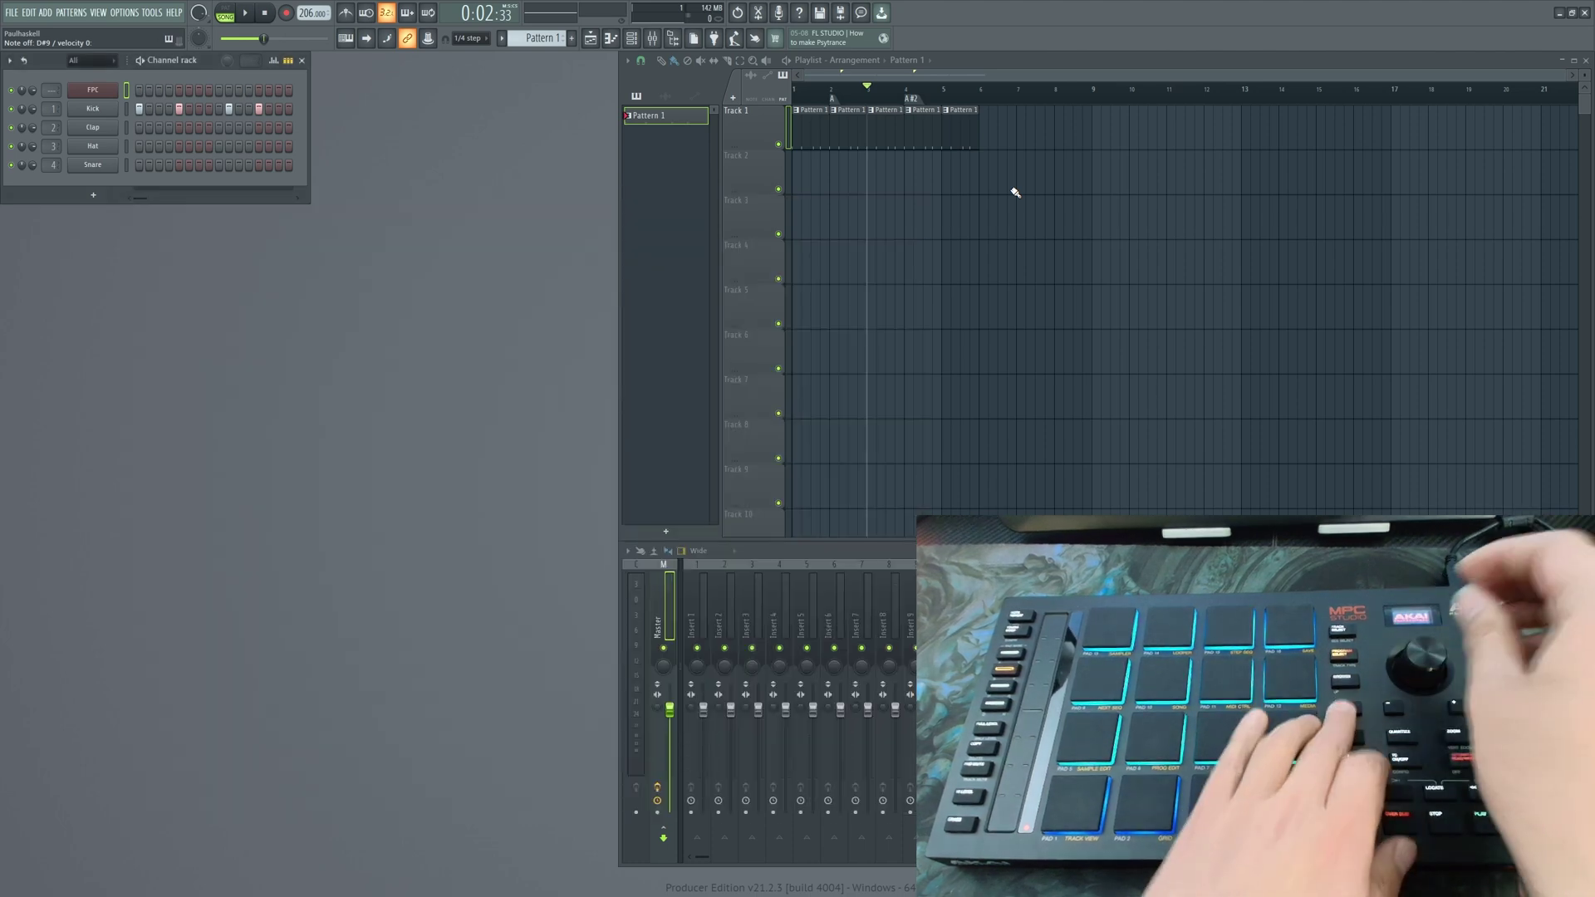
key("alt+F8")
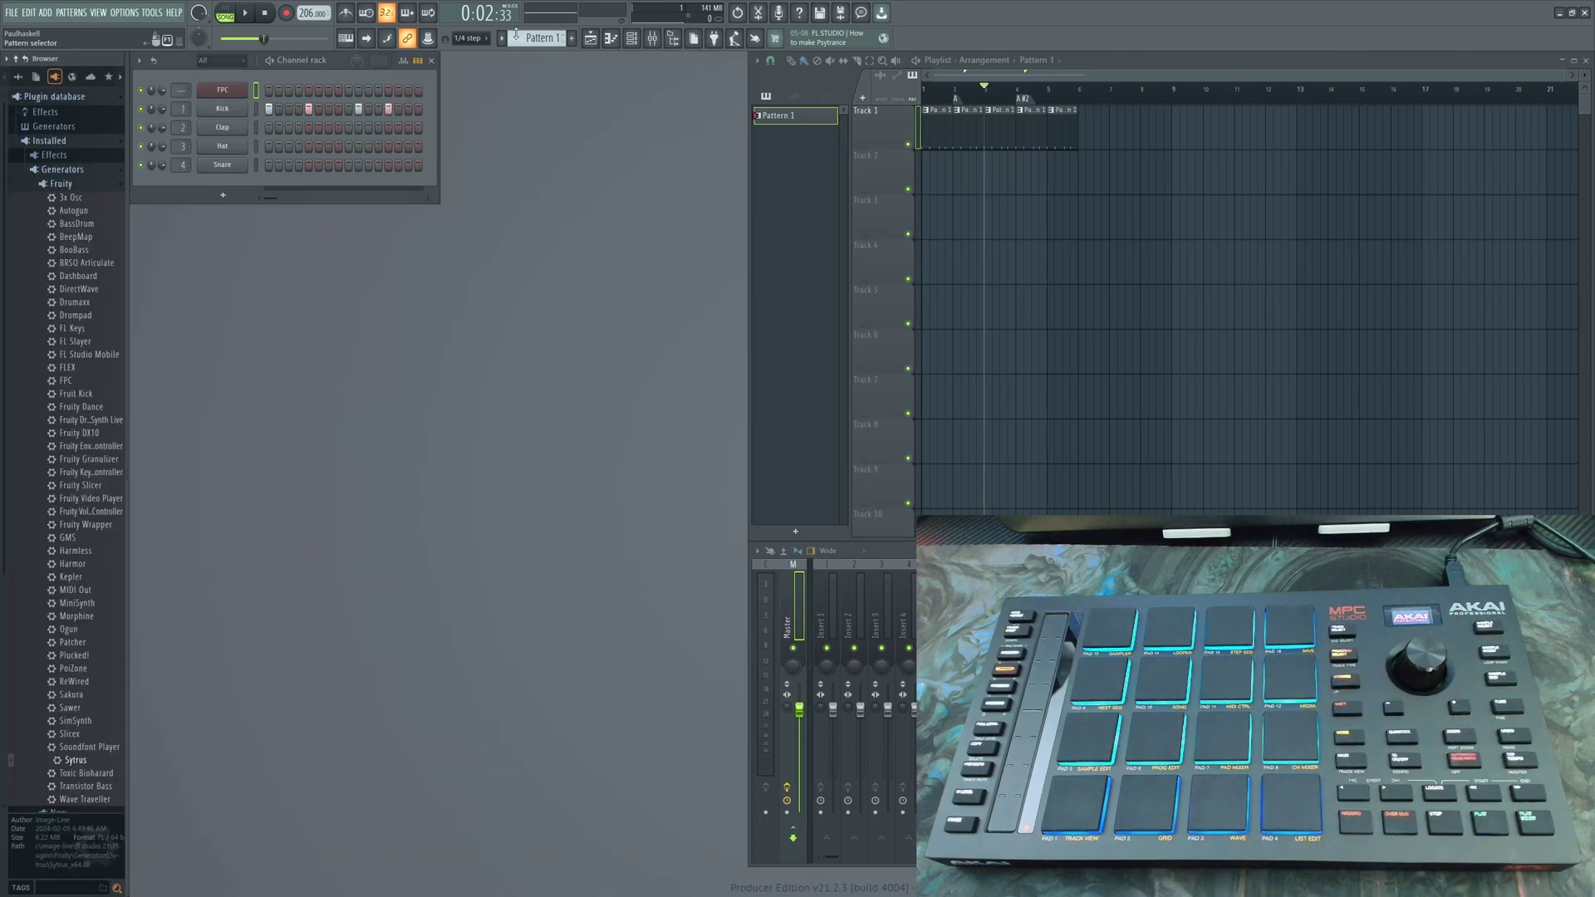
left_click_drag(126, 388, 248, 378)
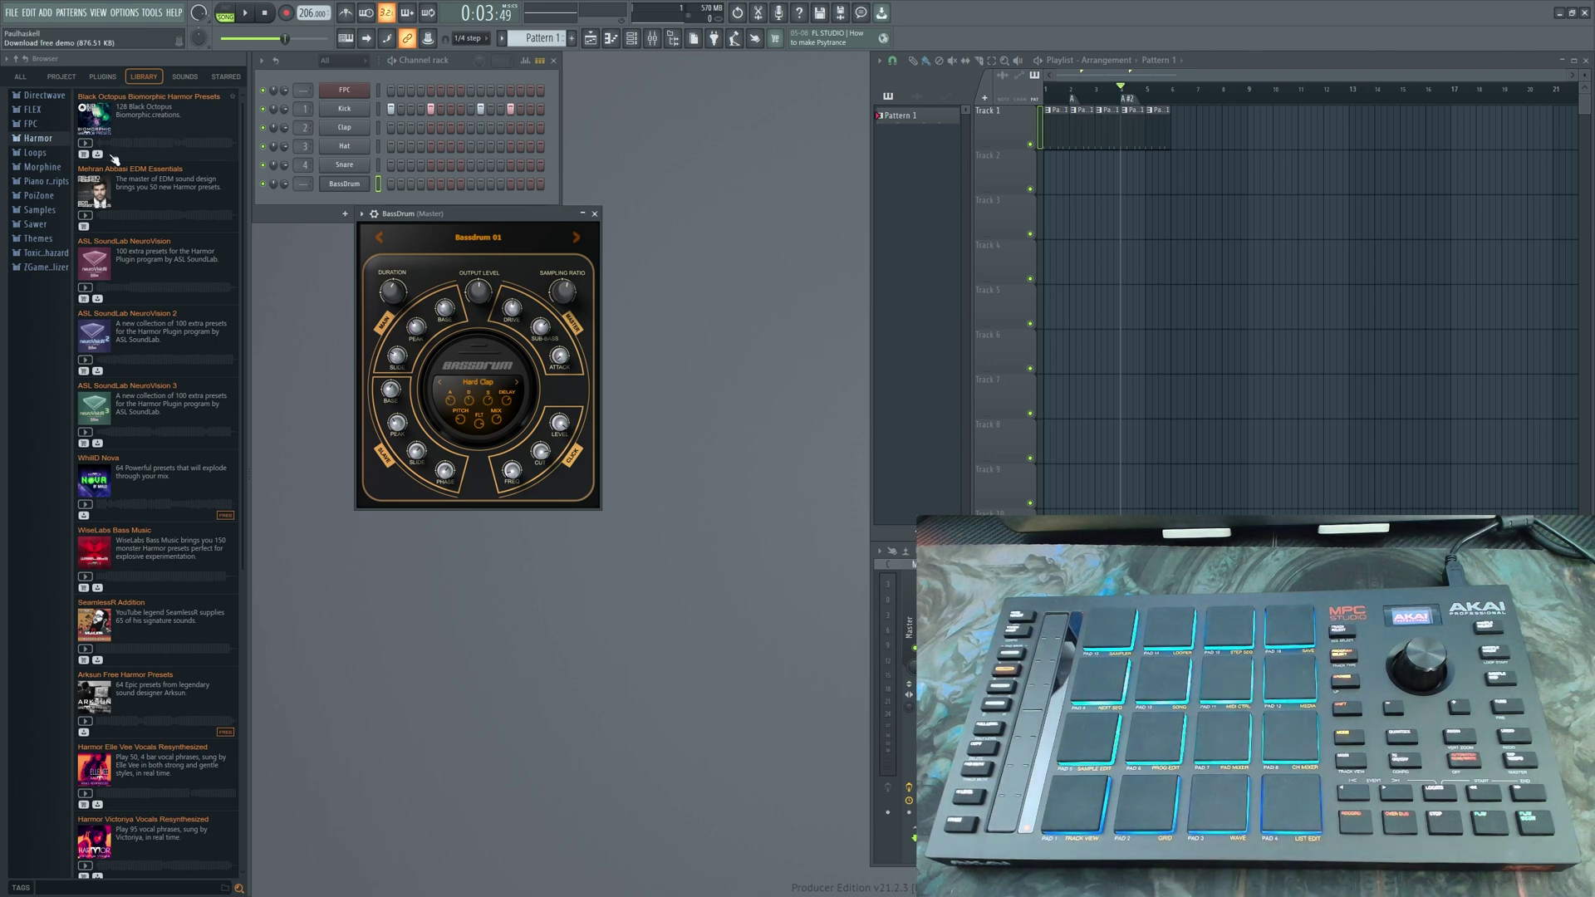
Step: Browse the FPC and Loops content categories in the browser's library
left_click(36, 124)
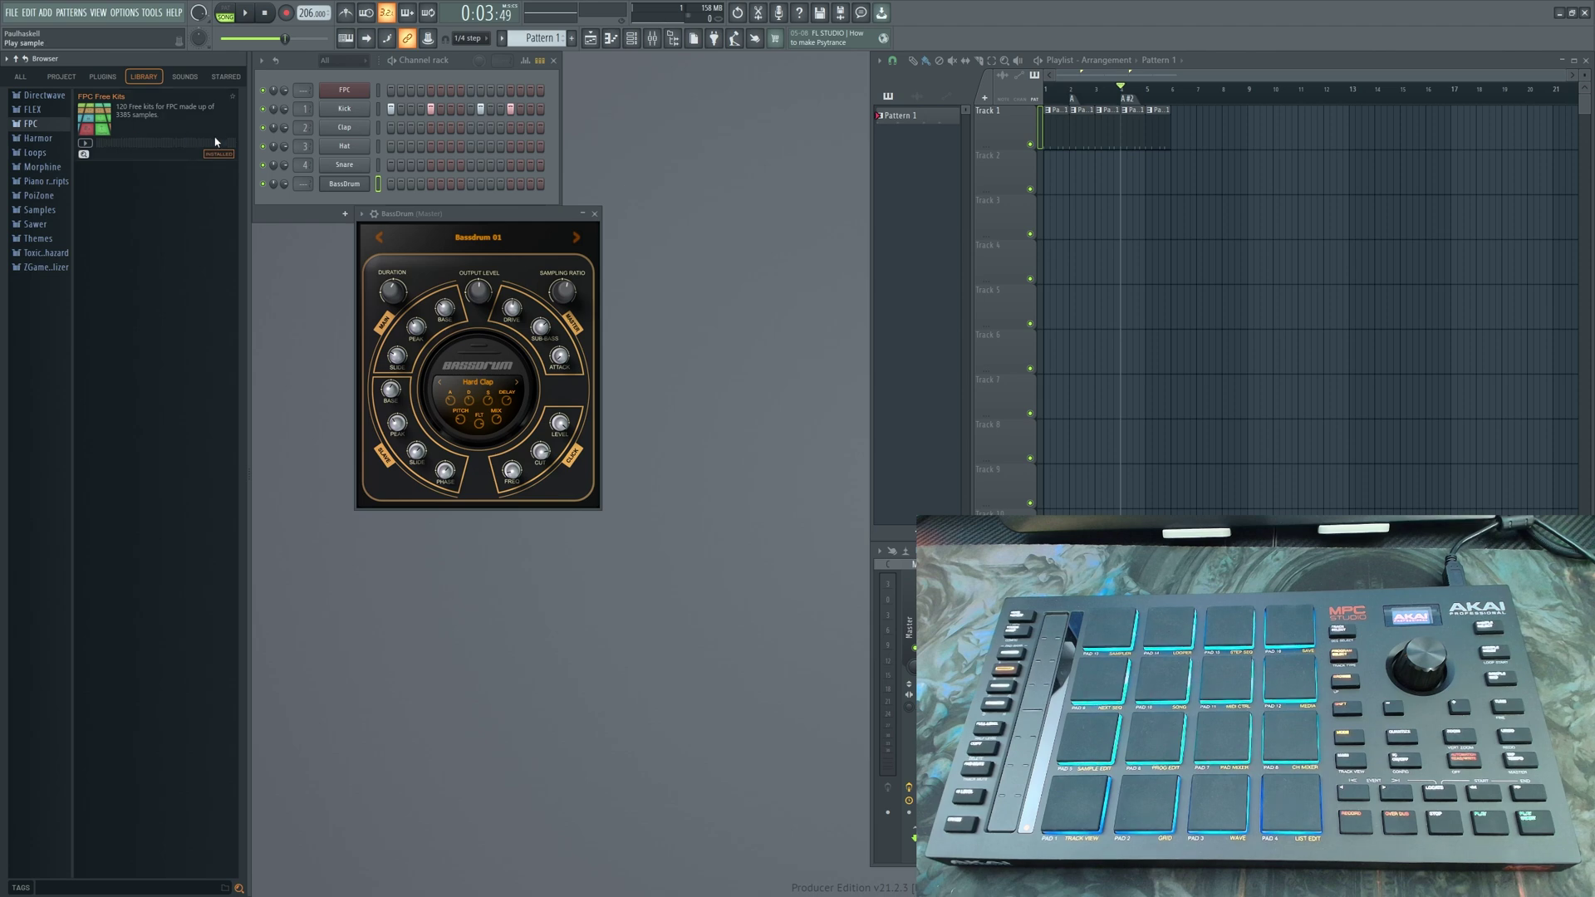
left_click(41, 153)
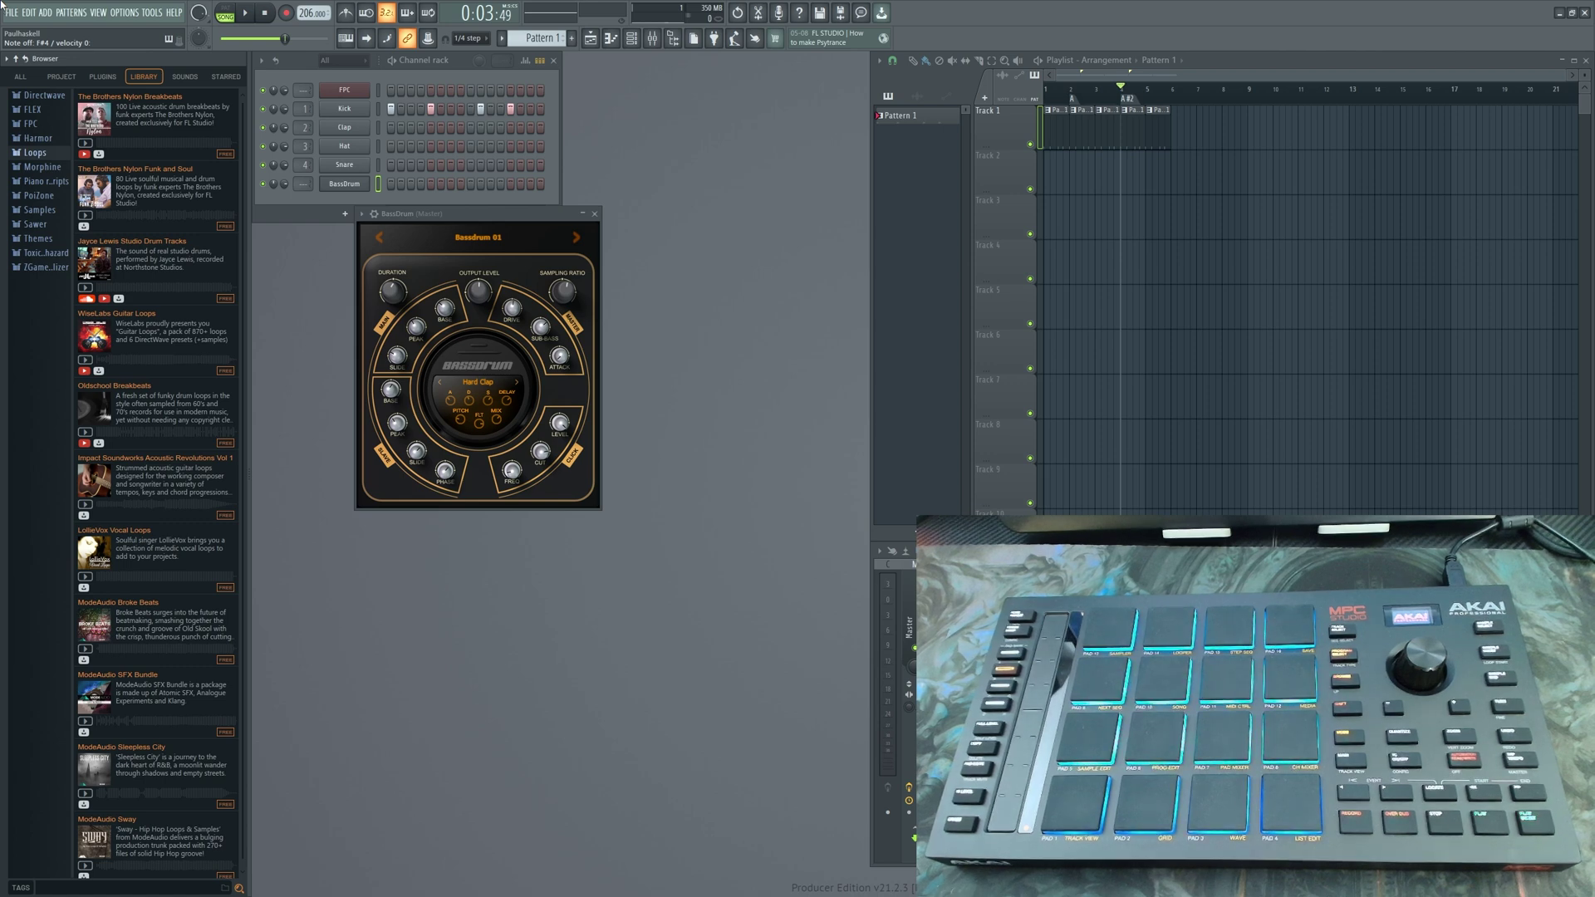
left_click(41, 127)
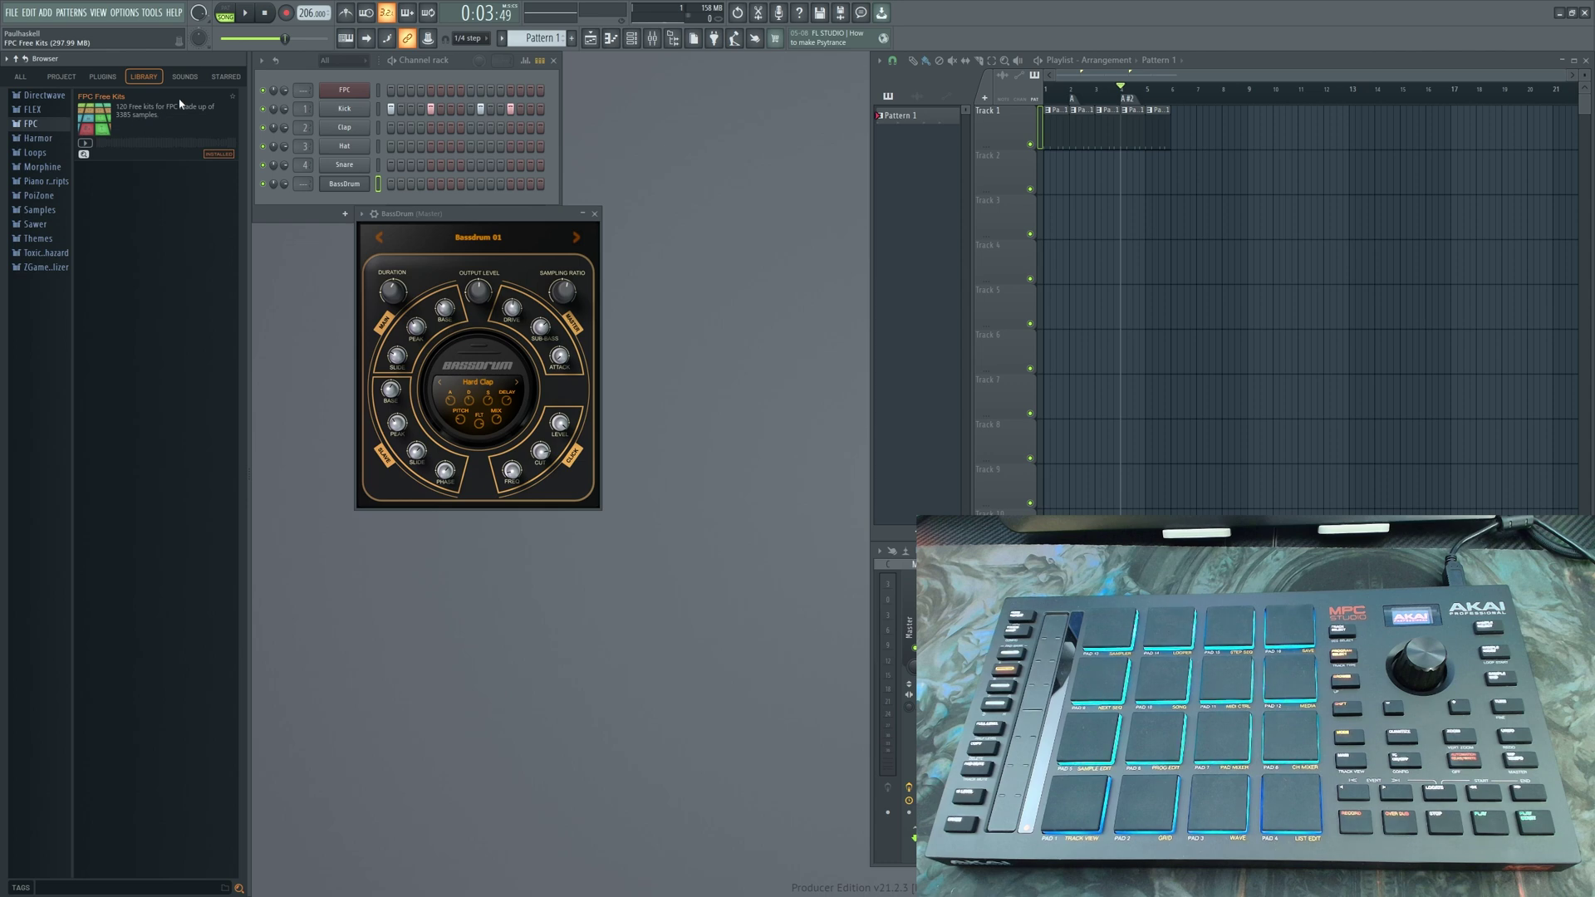
Step: Open the FPC channel, look through its list of drum kit presets, and return the browser to the plugins section
left_click(345, 91)
left_click(781, 200)
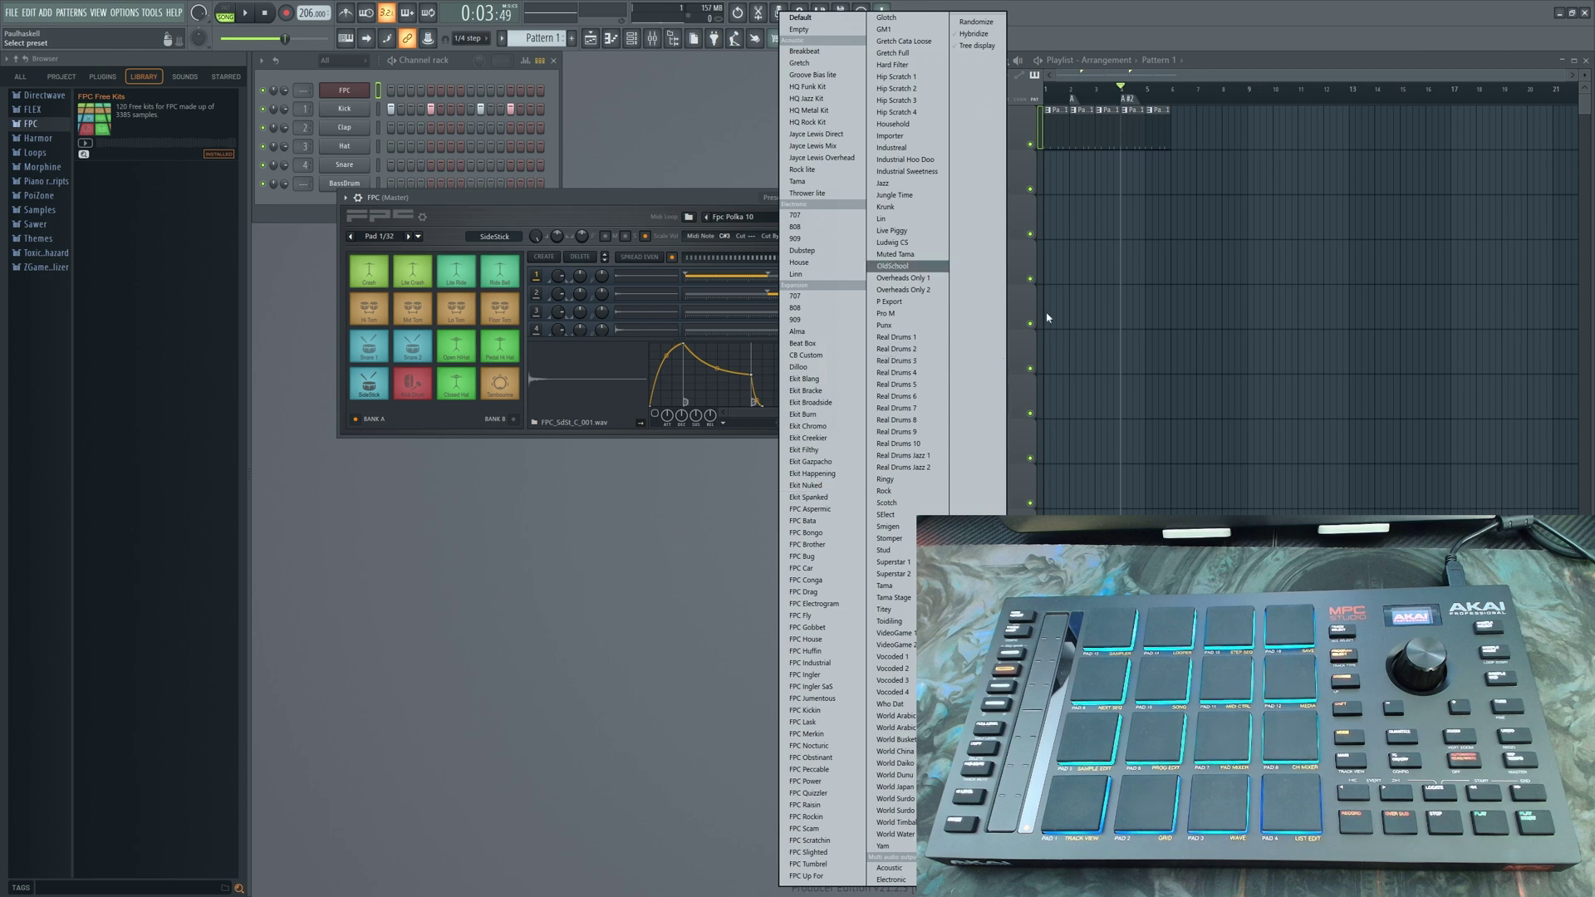
left_click(154, 147)
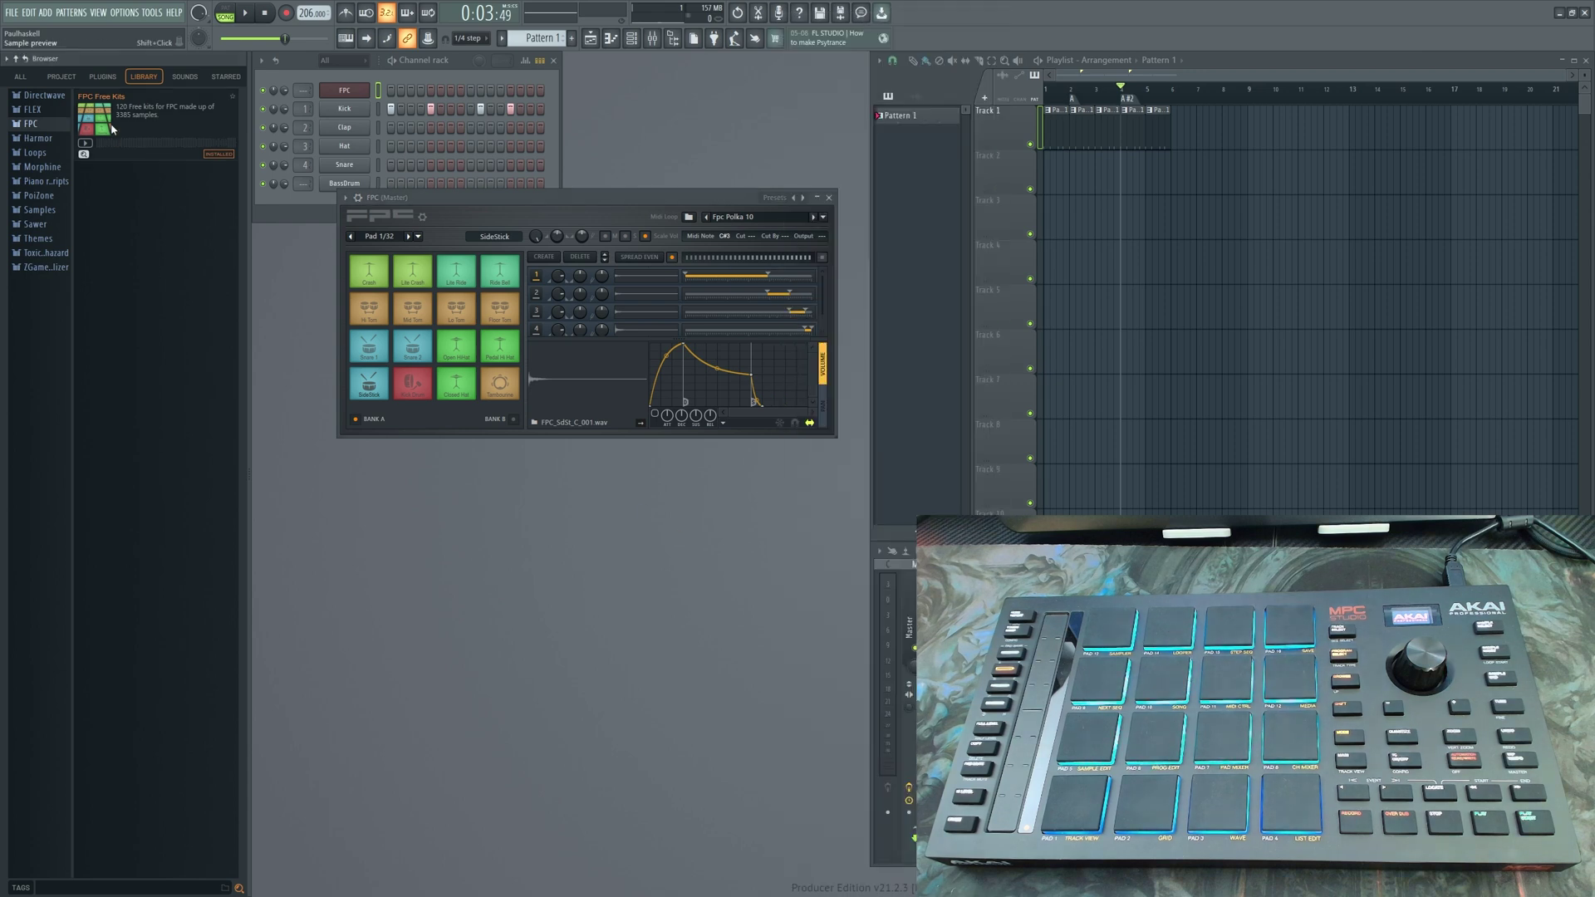
left_click(100, 76)
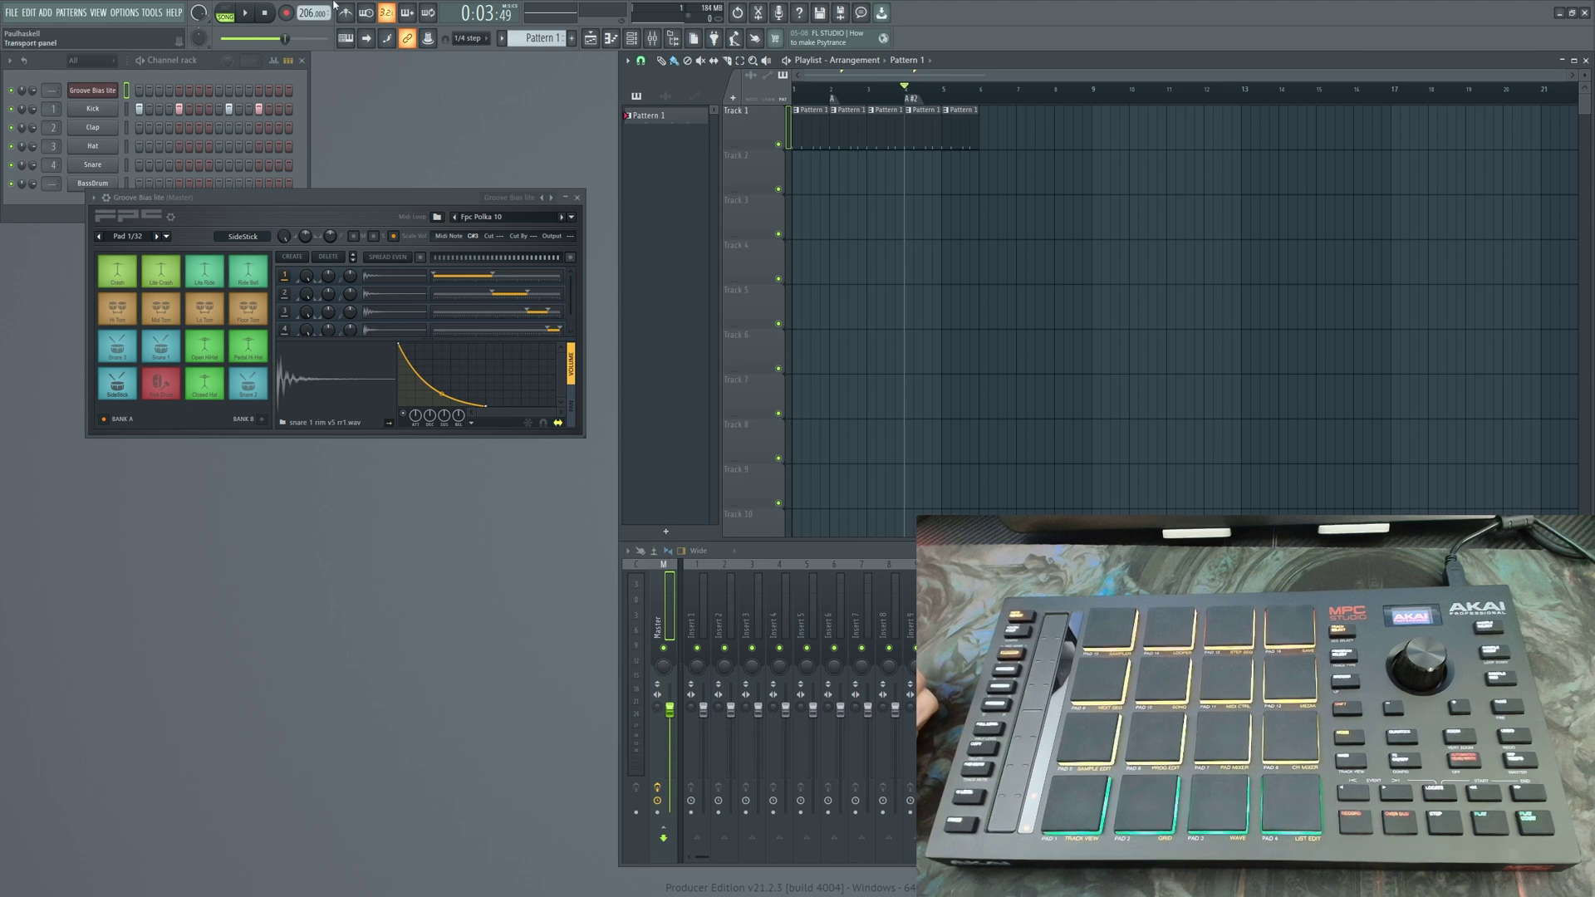
Step: Move the FPC window further into the empty workspace and load the Gretch drum kit preset
left_click_drag(312, 211, 434, 305)
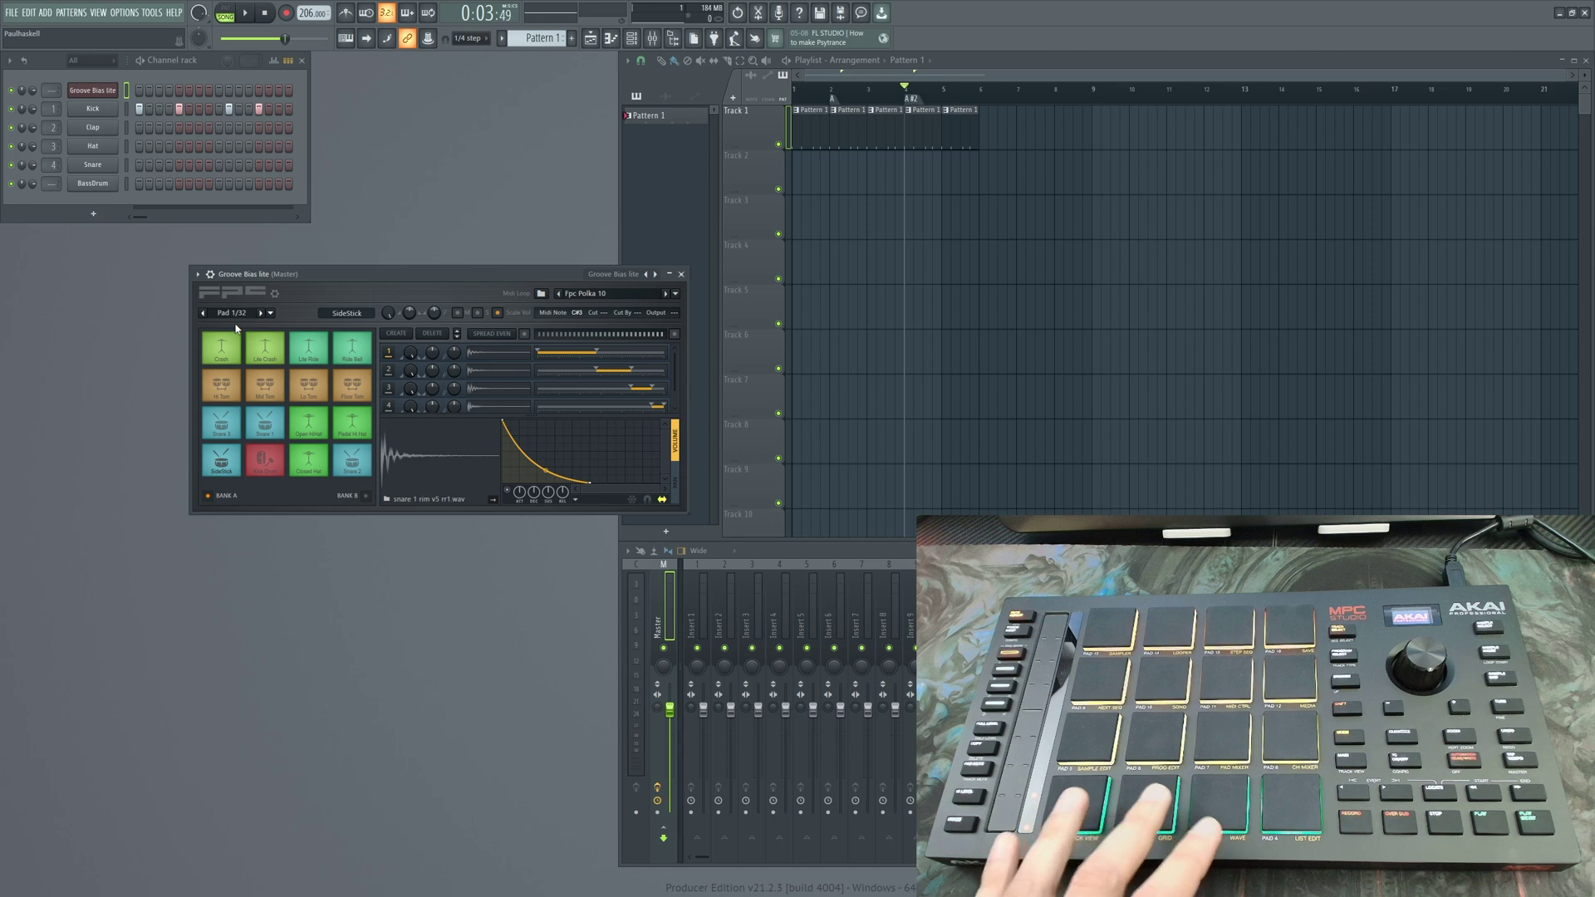
left_click(615, 277)
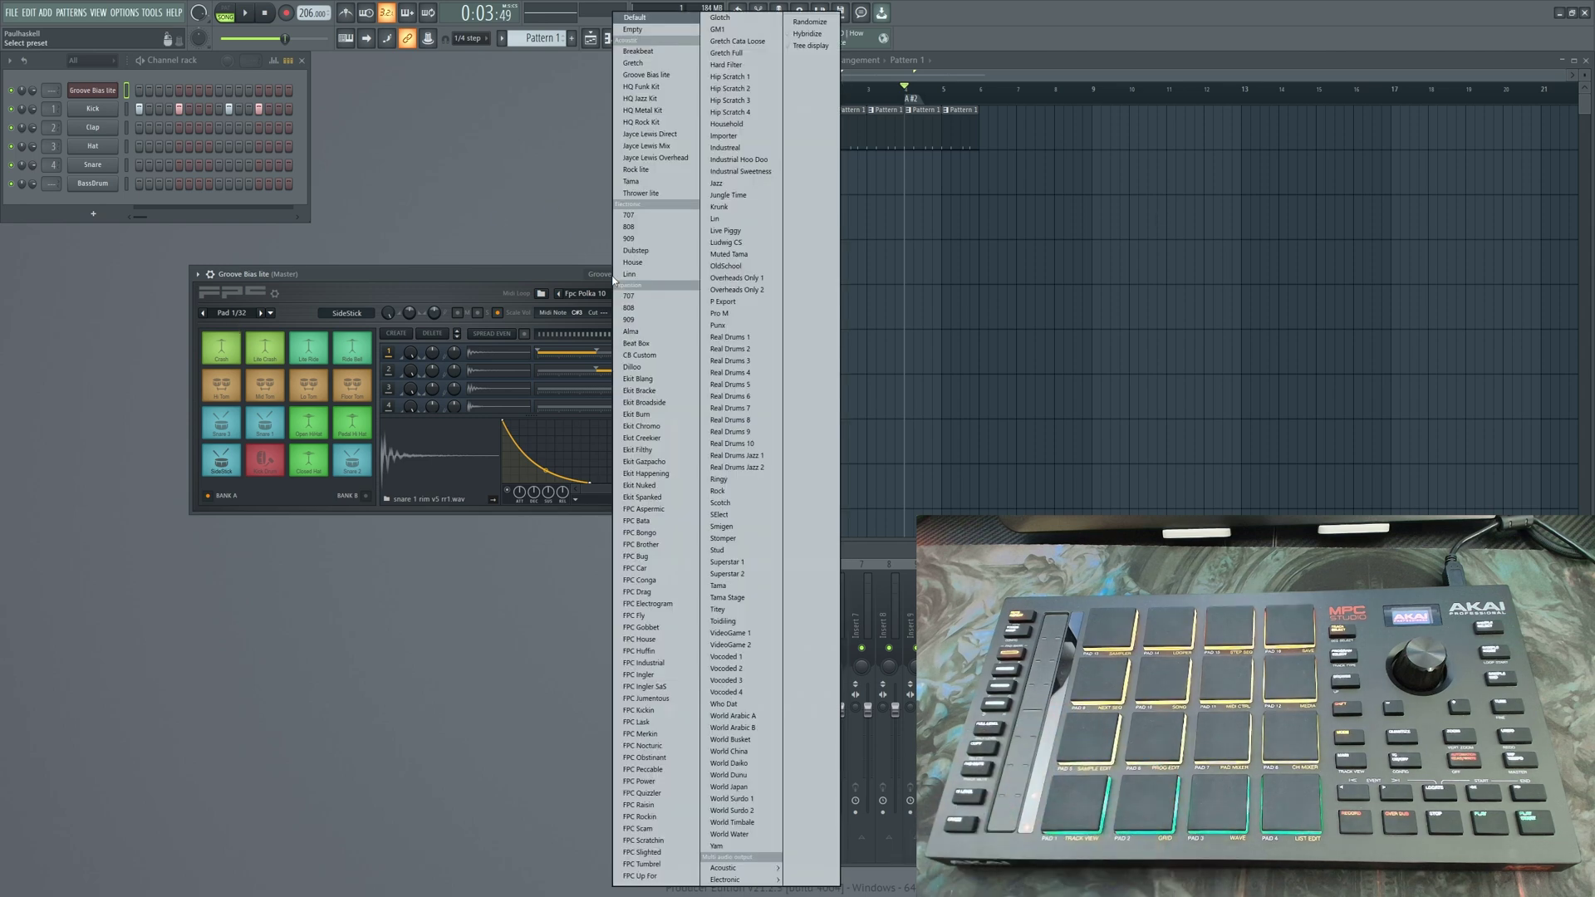
left_click(655, 62)
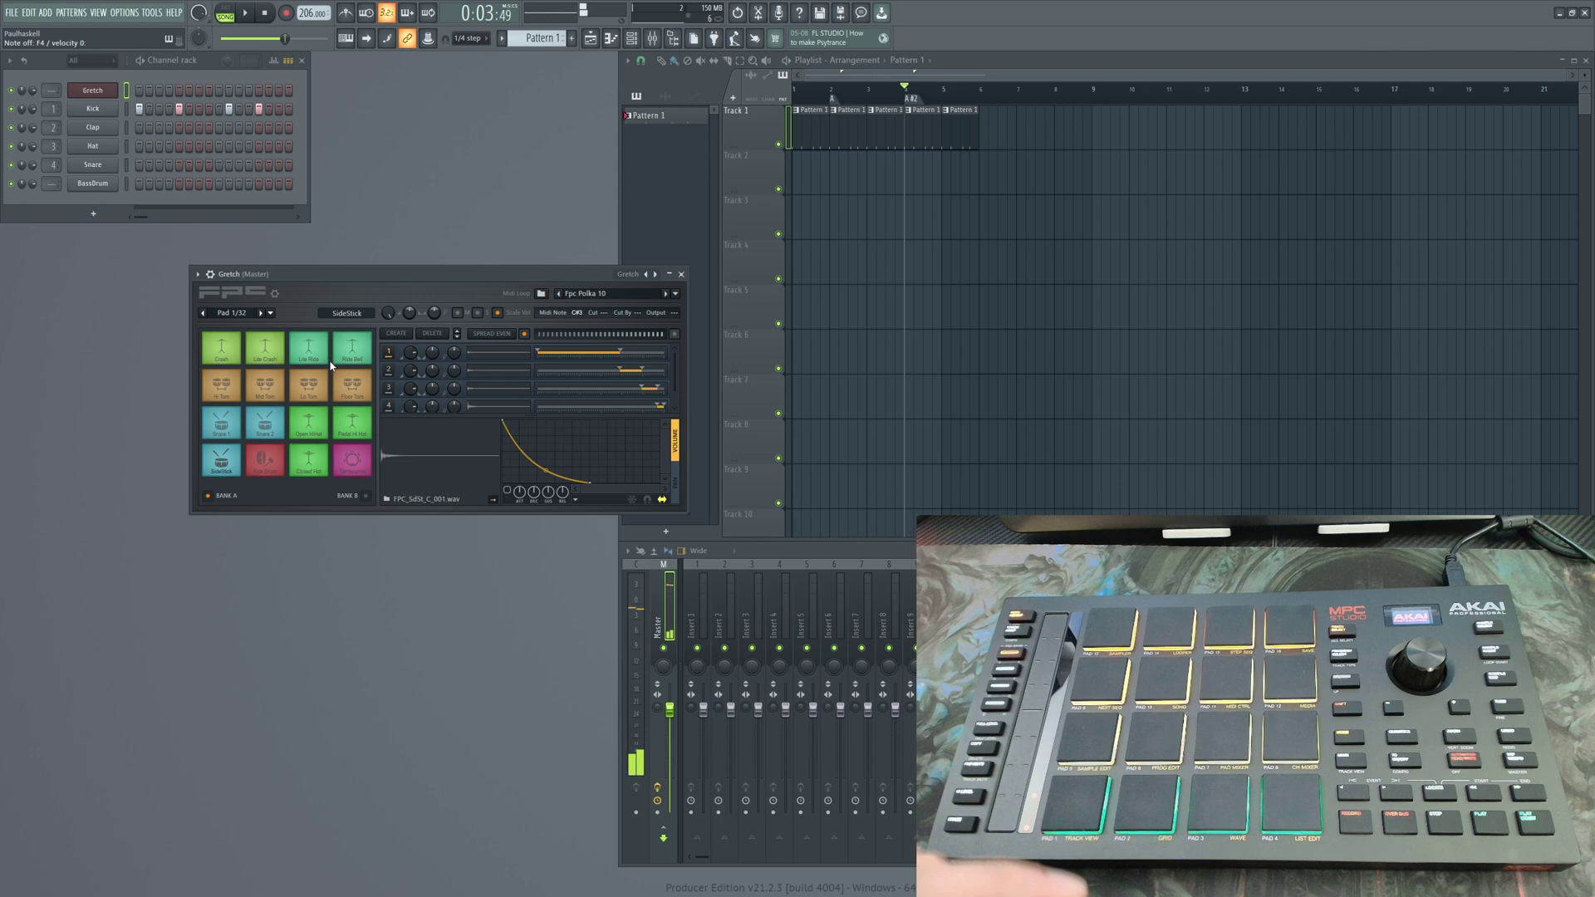
Step: Turn off 'Use current layout when changing presets' in FPC's note layout options
left_click(270, 313)
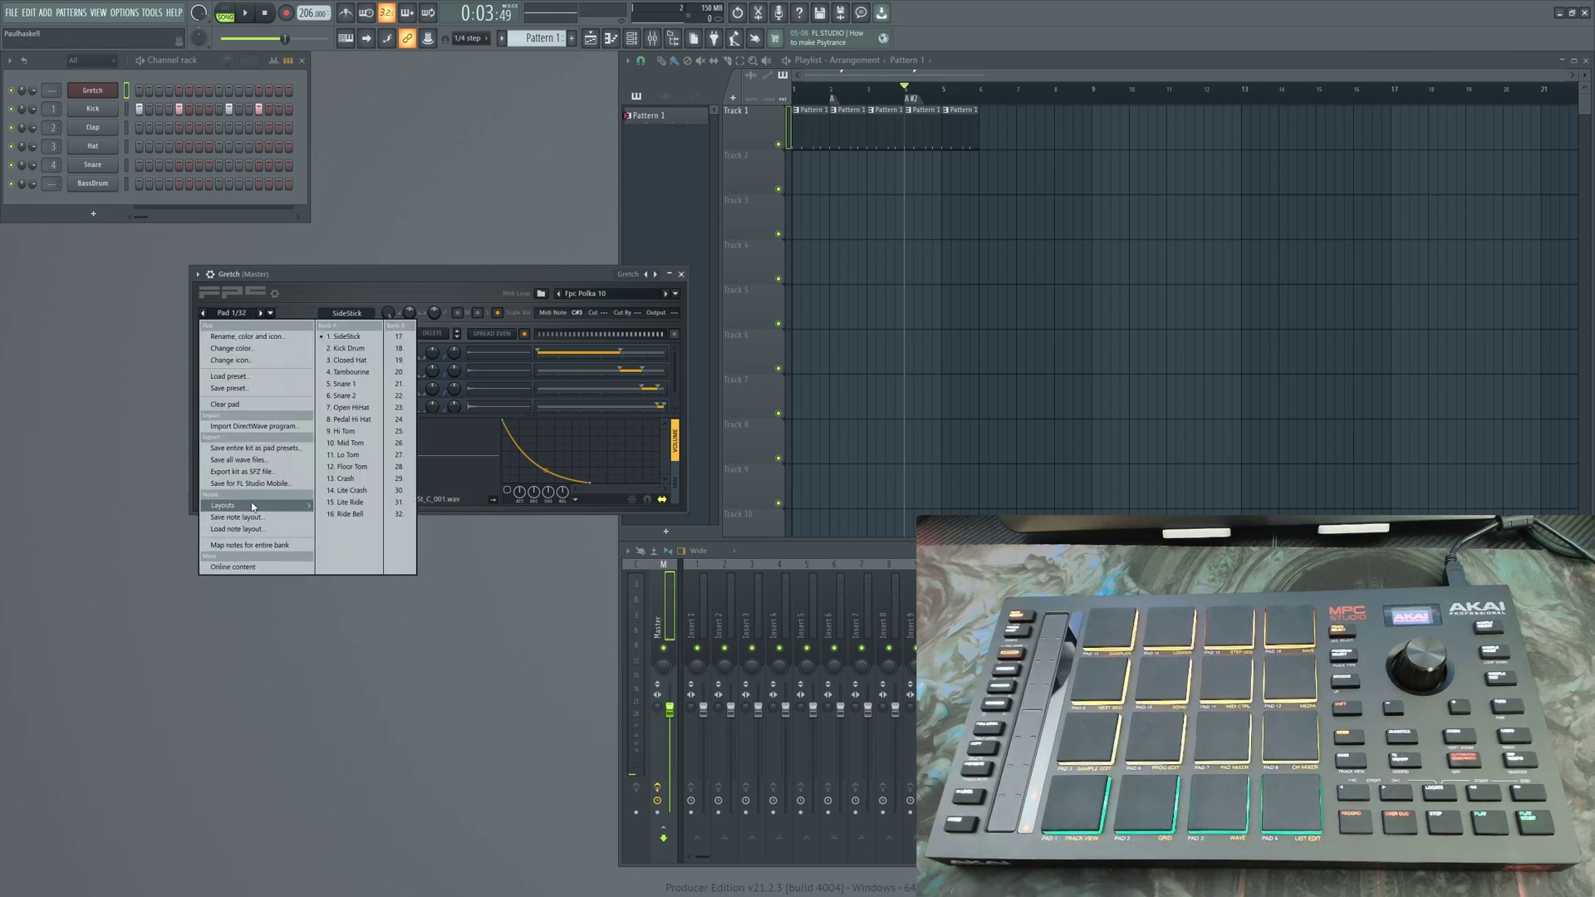
mouse_move(254, 507)
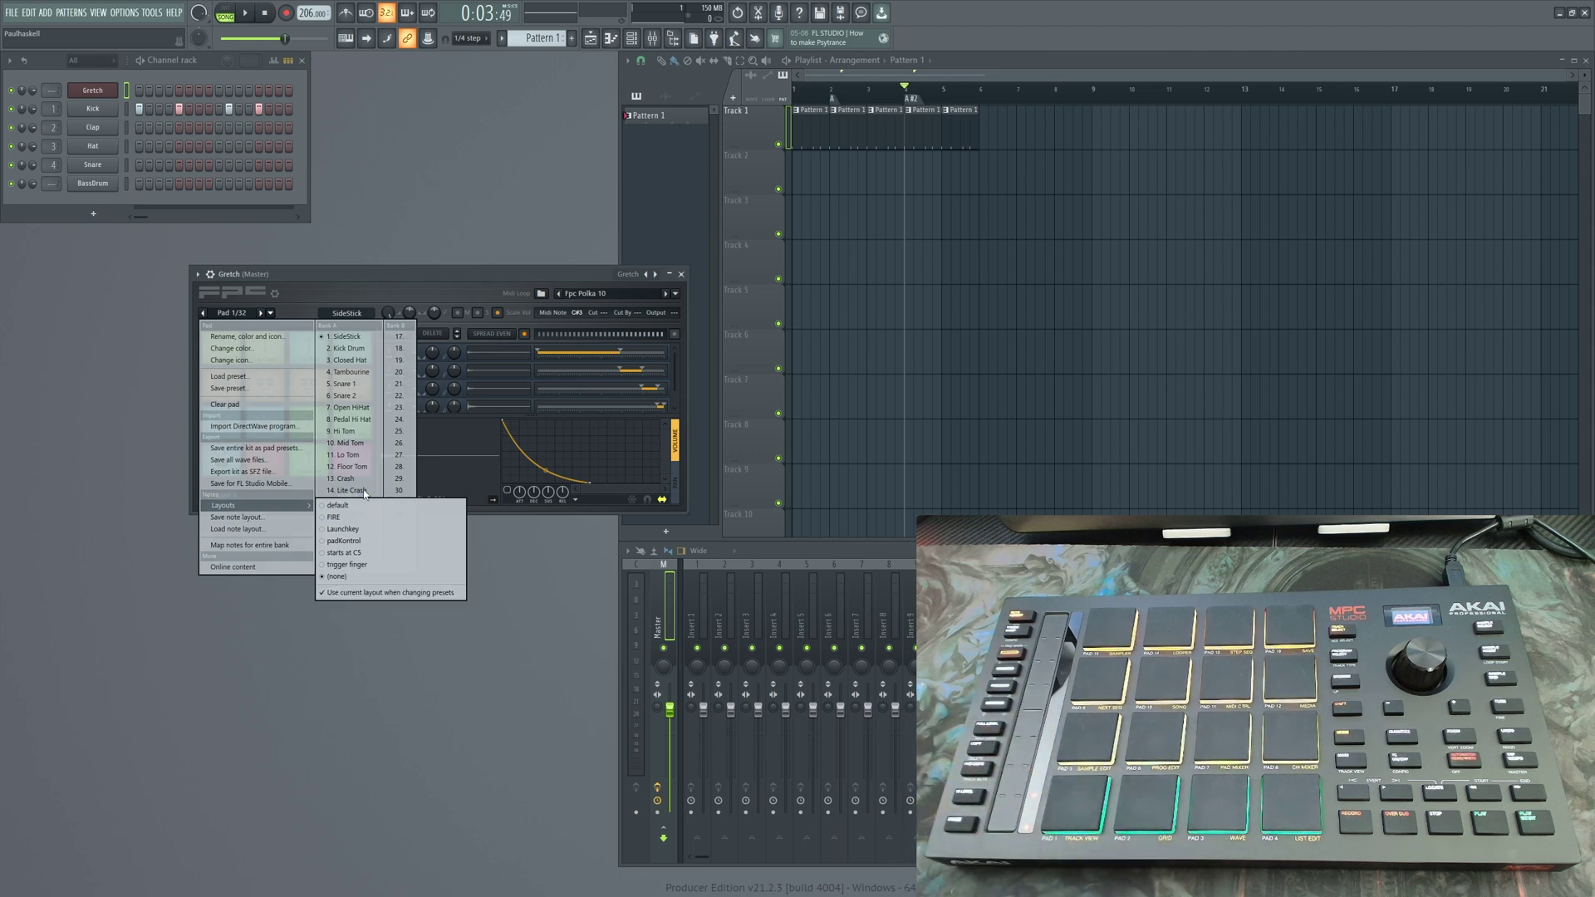
left_click(368, 593)
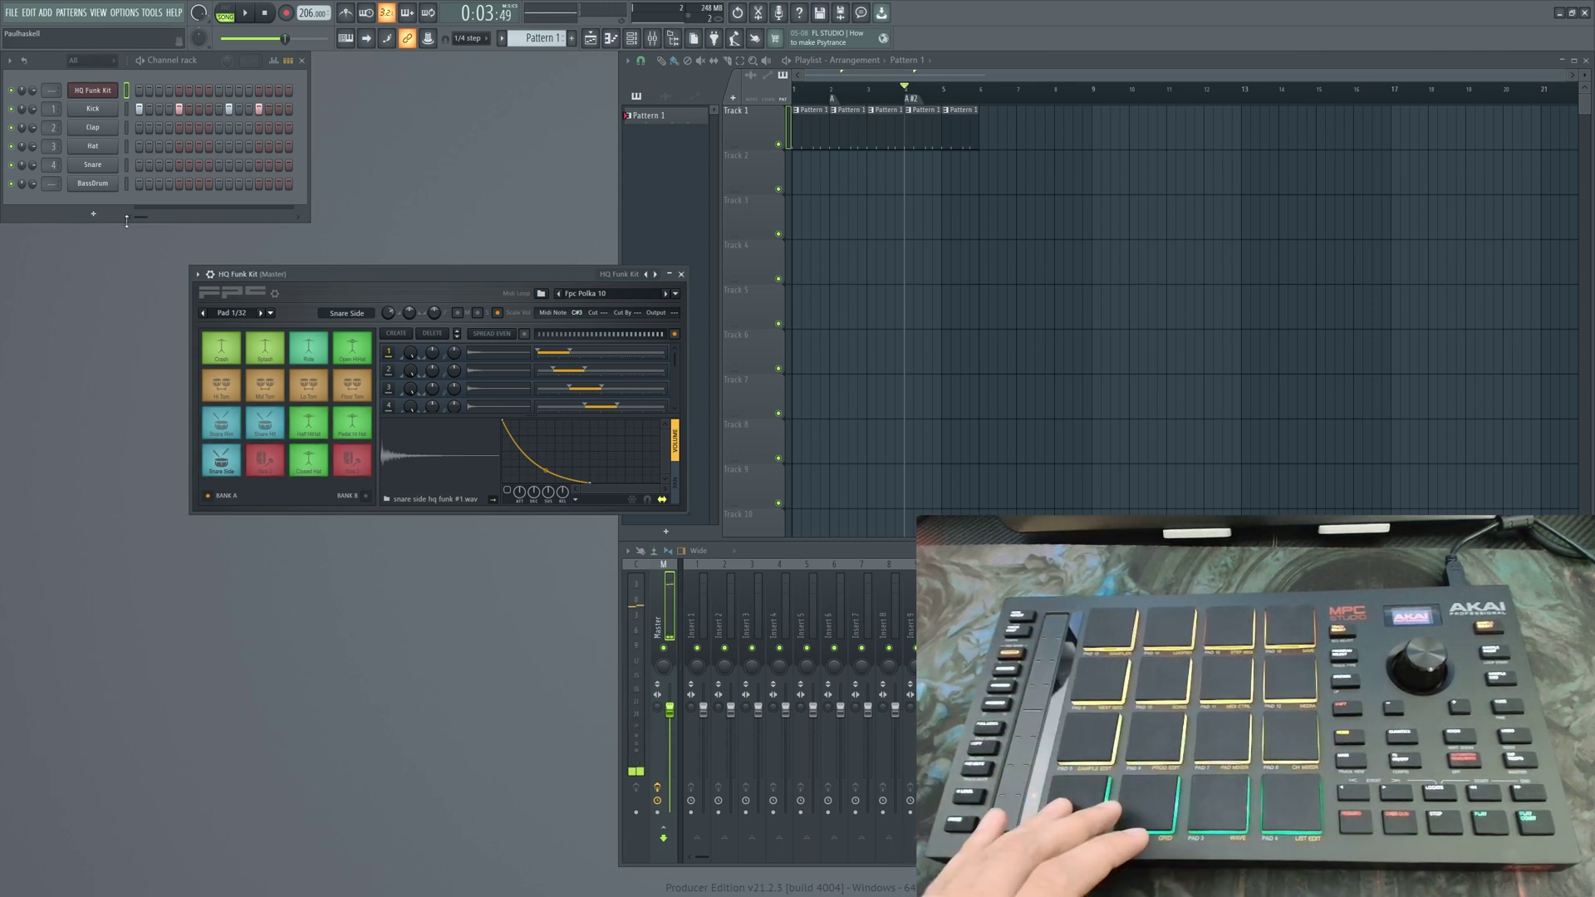
left_click(270, 314)
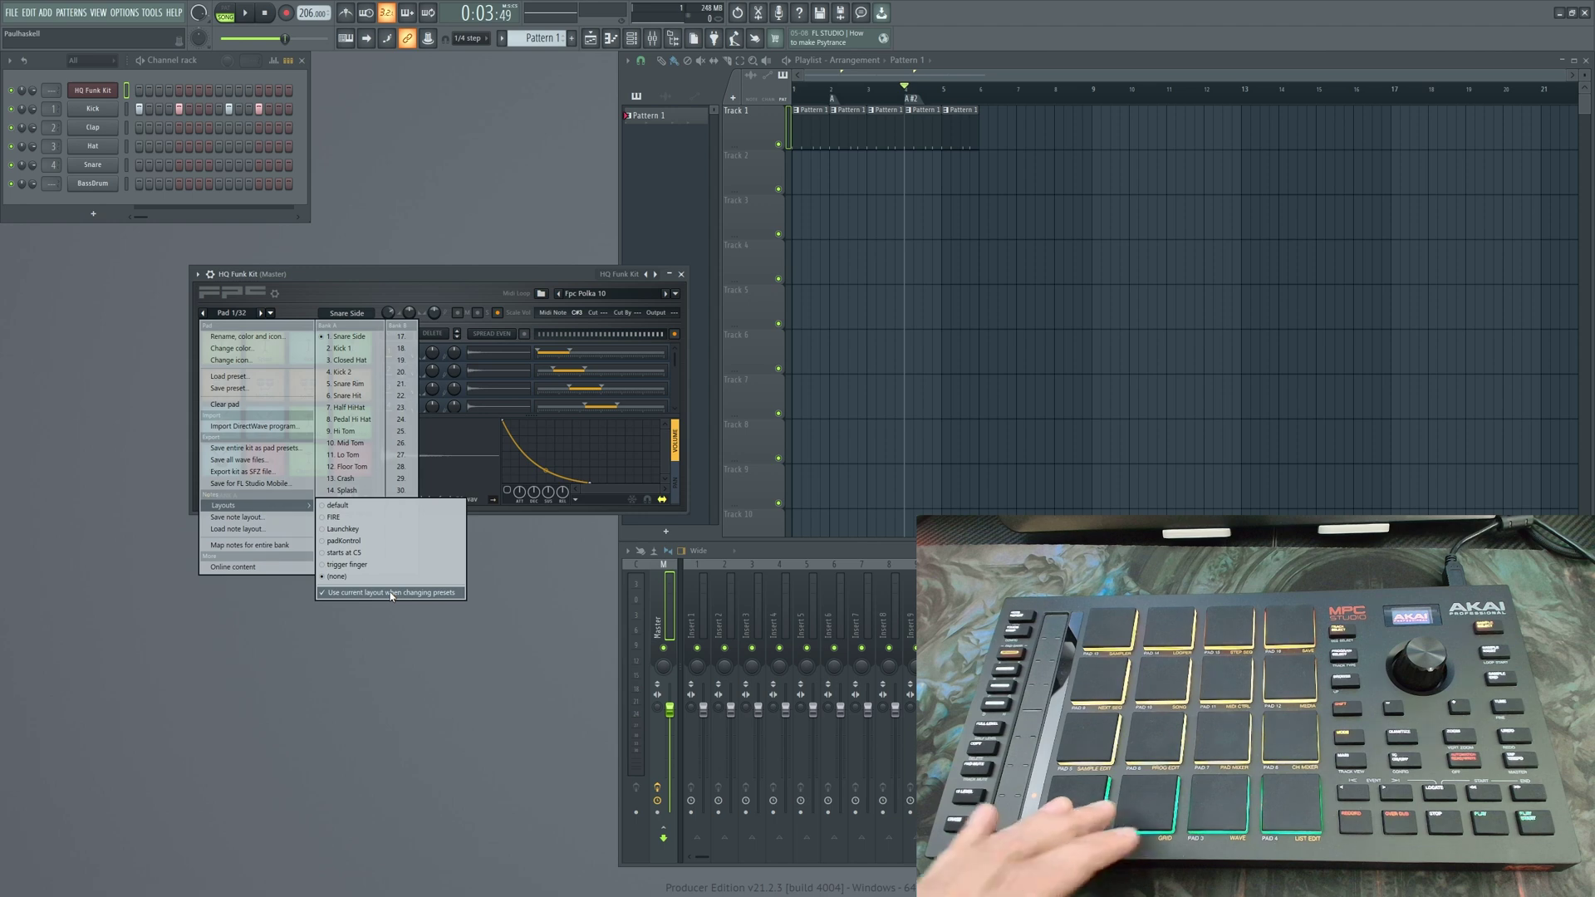
left_click(391, 594)
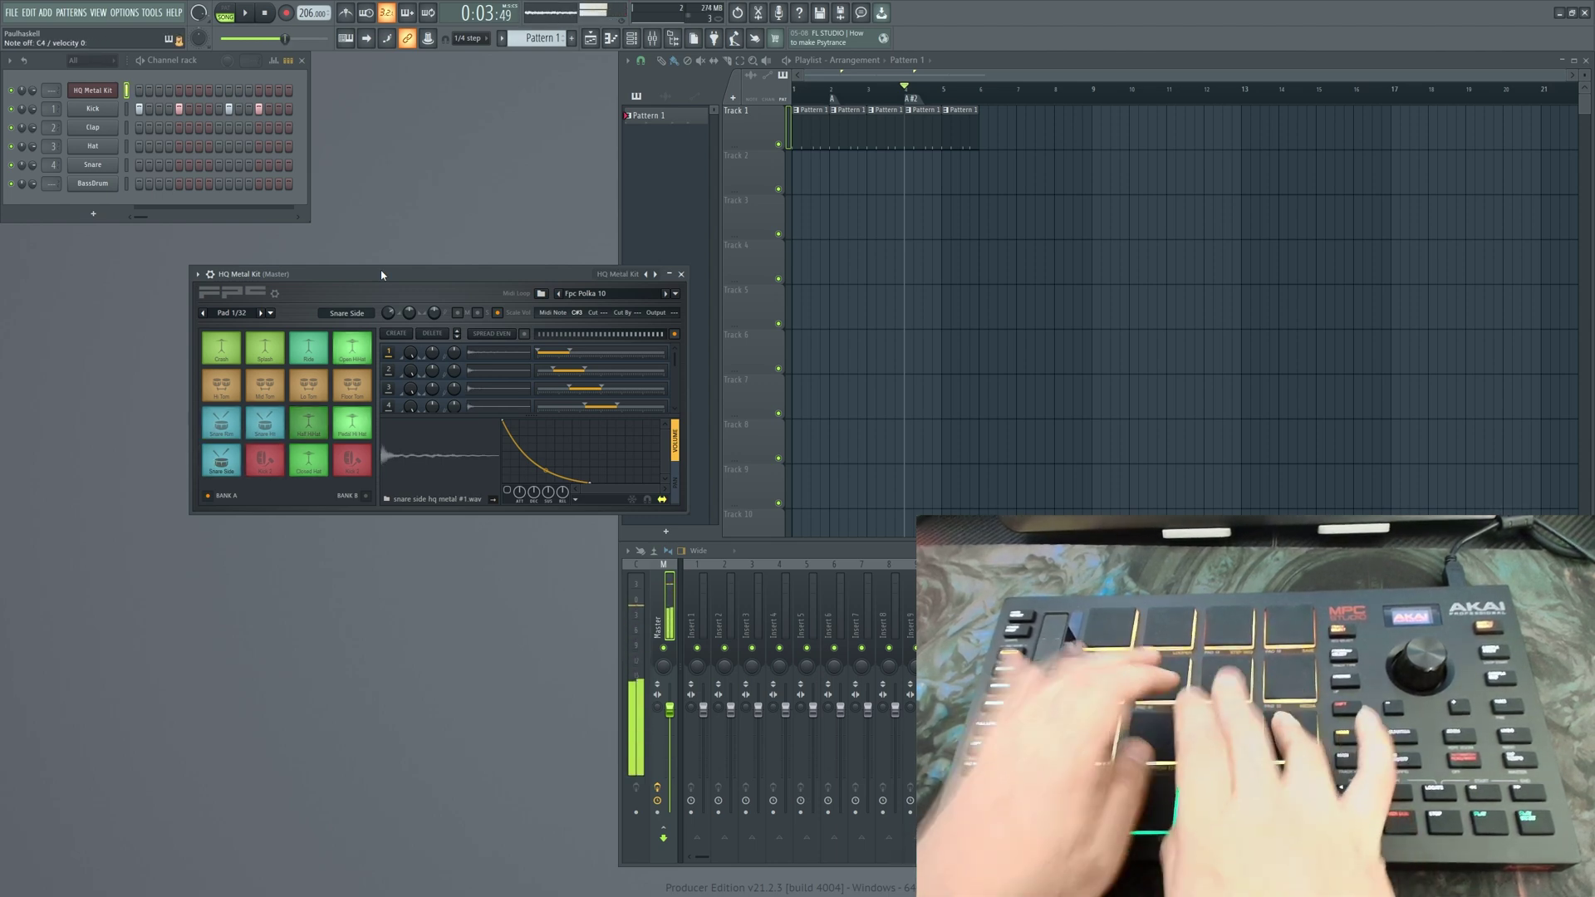
Step: Turn 'Use current layout when changing presets' back on in FPC's note layout options
left_click(270, 312)
mouse_move(223, 506)
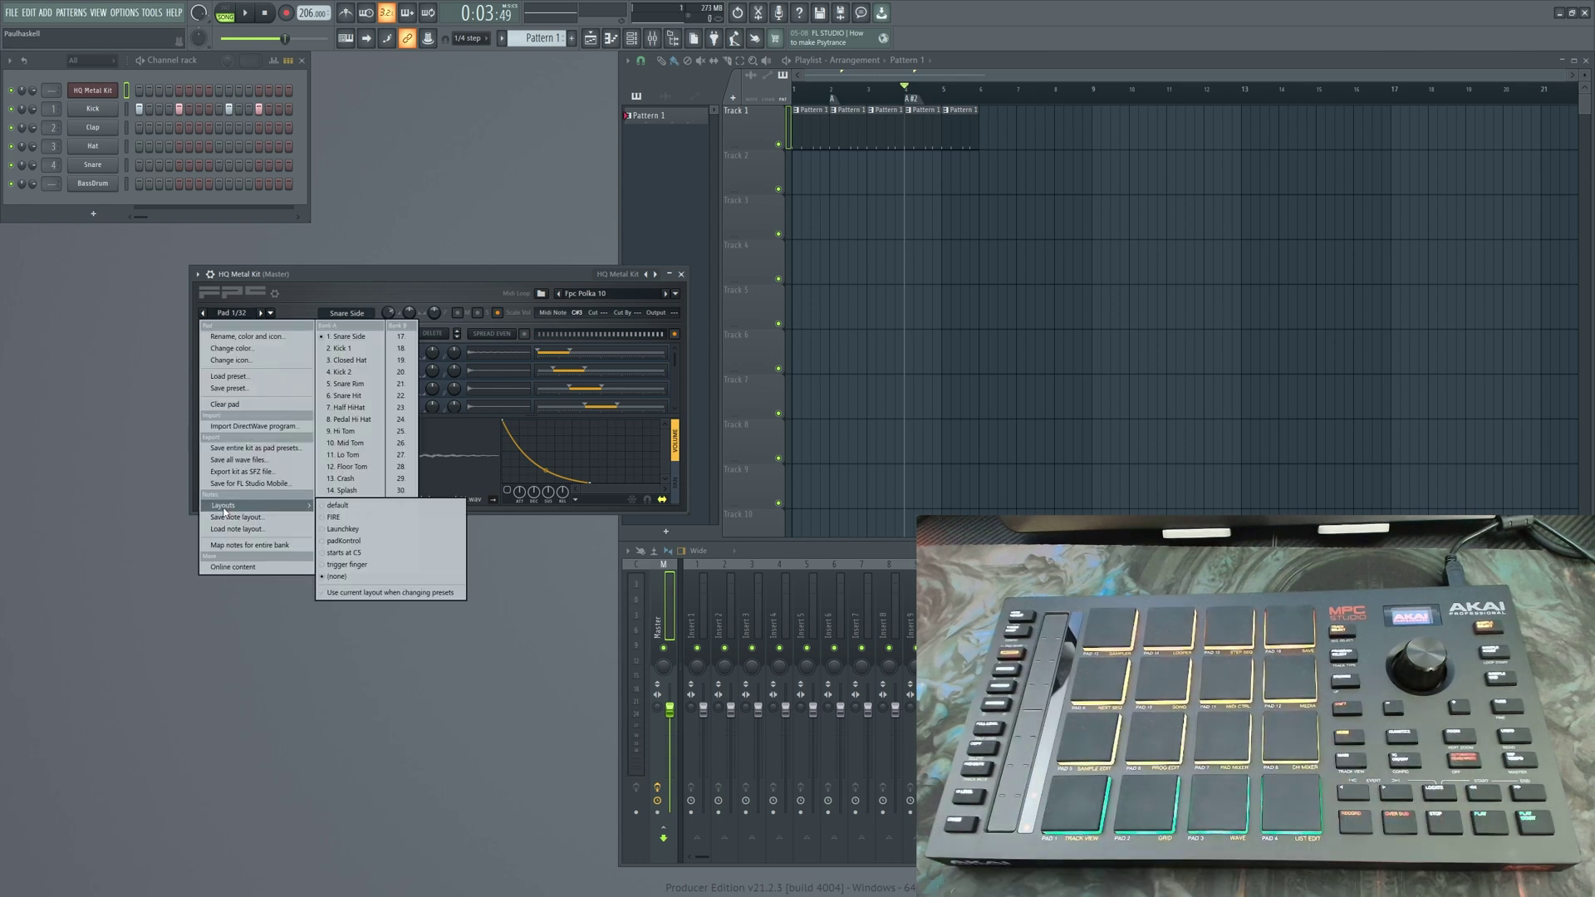
left_click(384, 593)
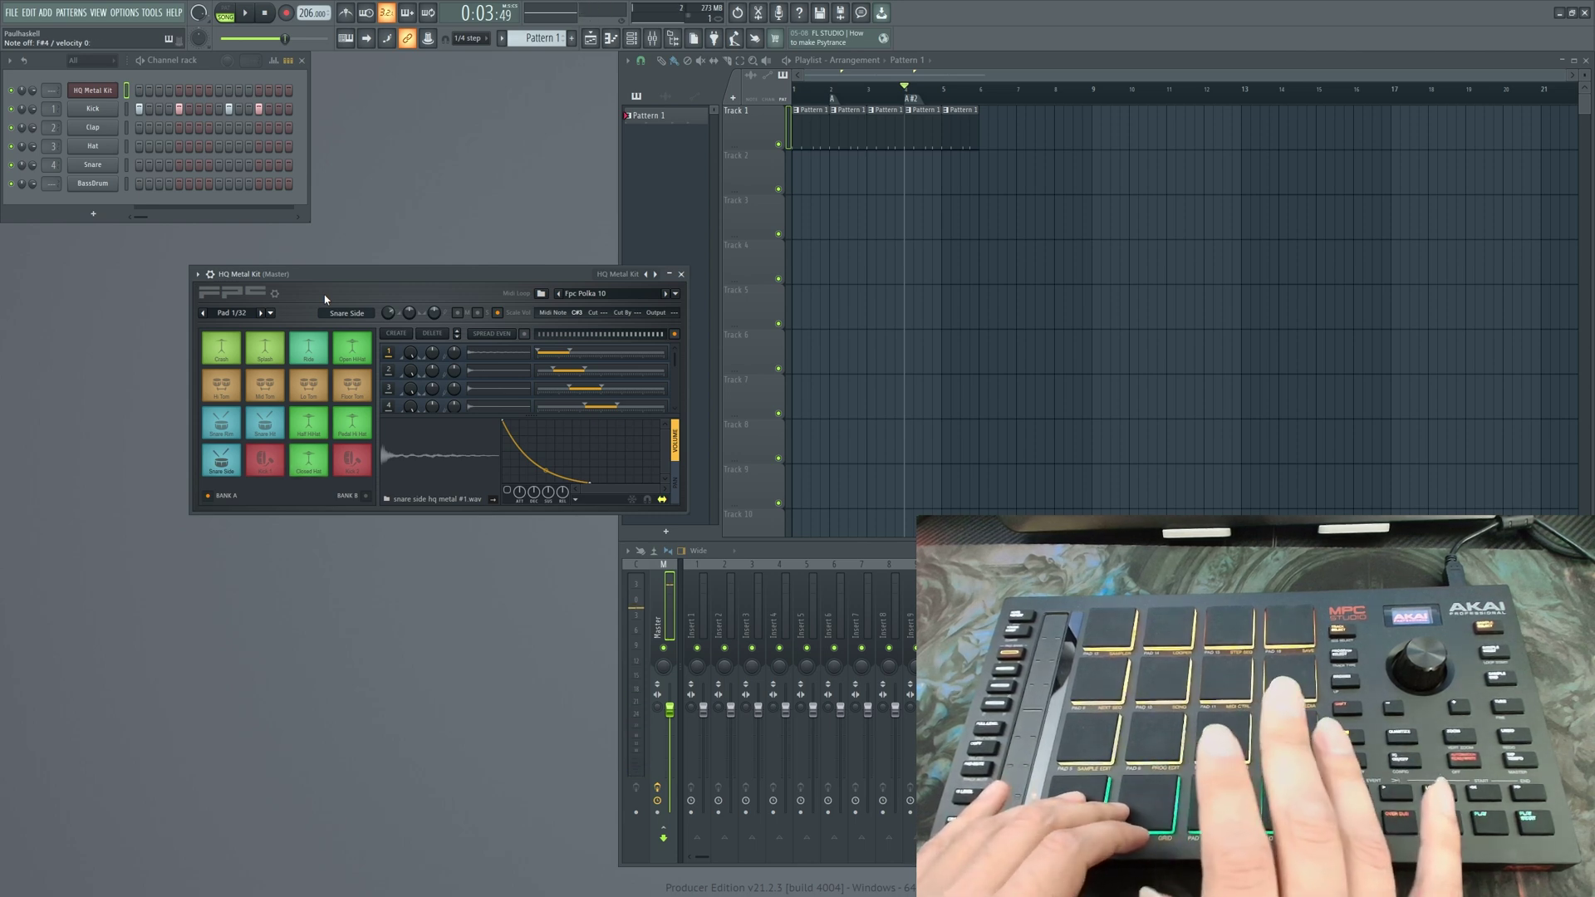
Step: Map the MIDI notes for the entire FPC bank starting from the Snare Side pad, and shift the FPC window slightly
left_click(578, 313)
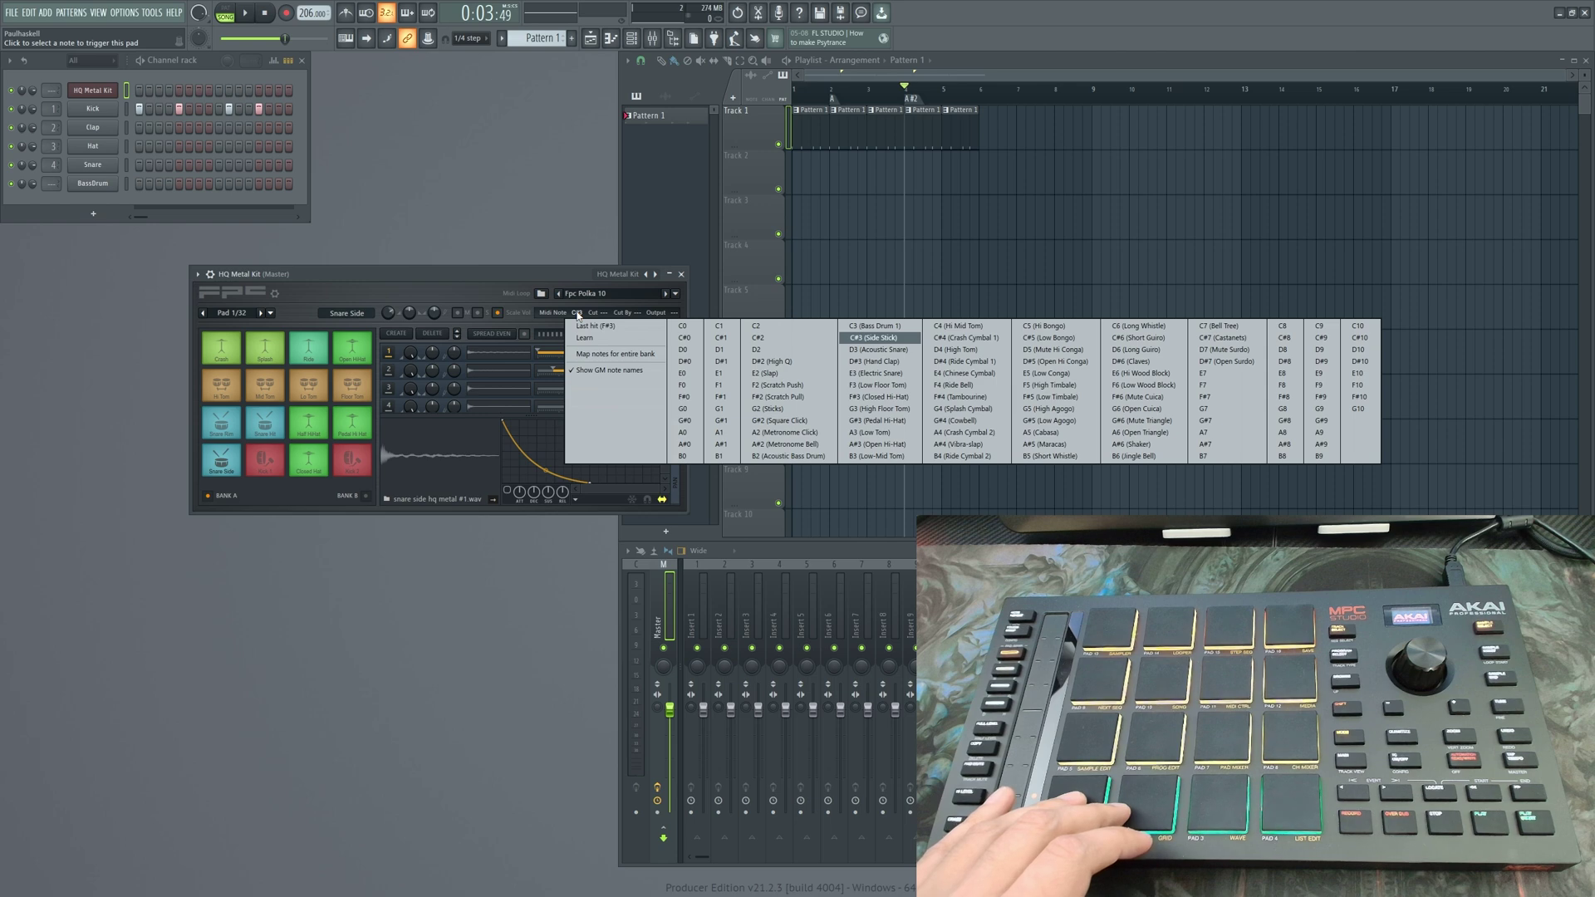
left_click(591, 356)
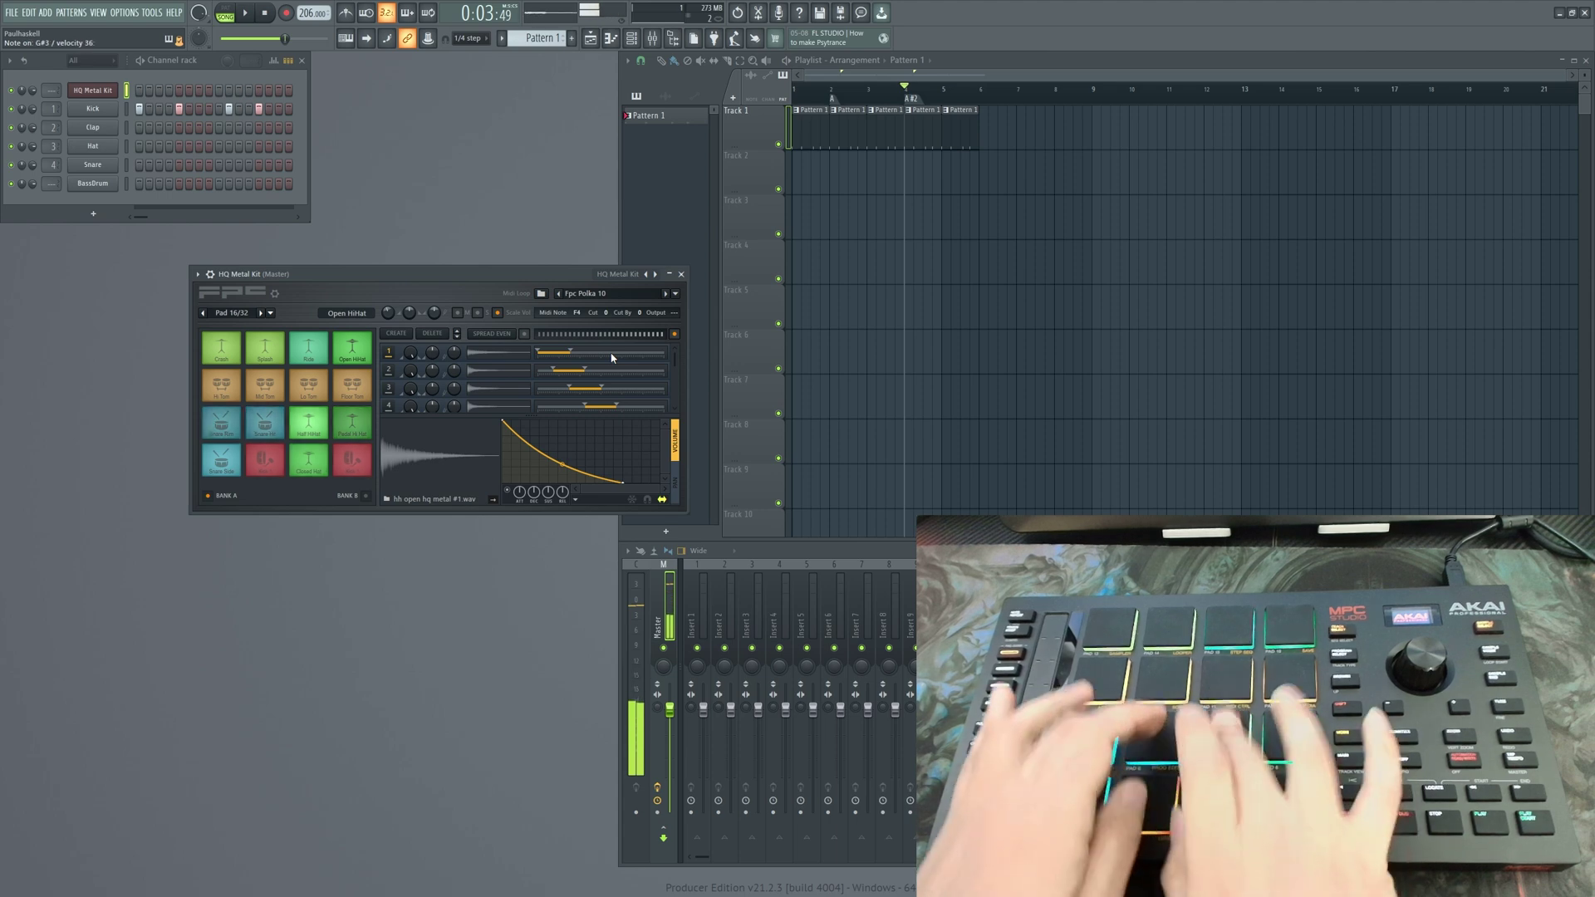
left_click_drag(443, 273, 453, 278)
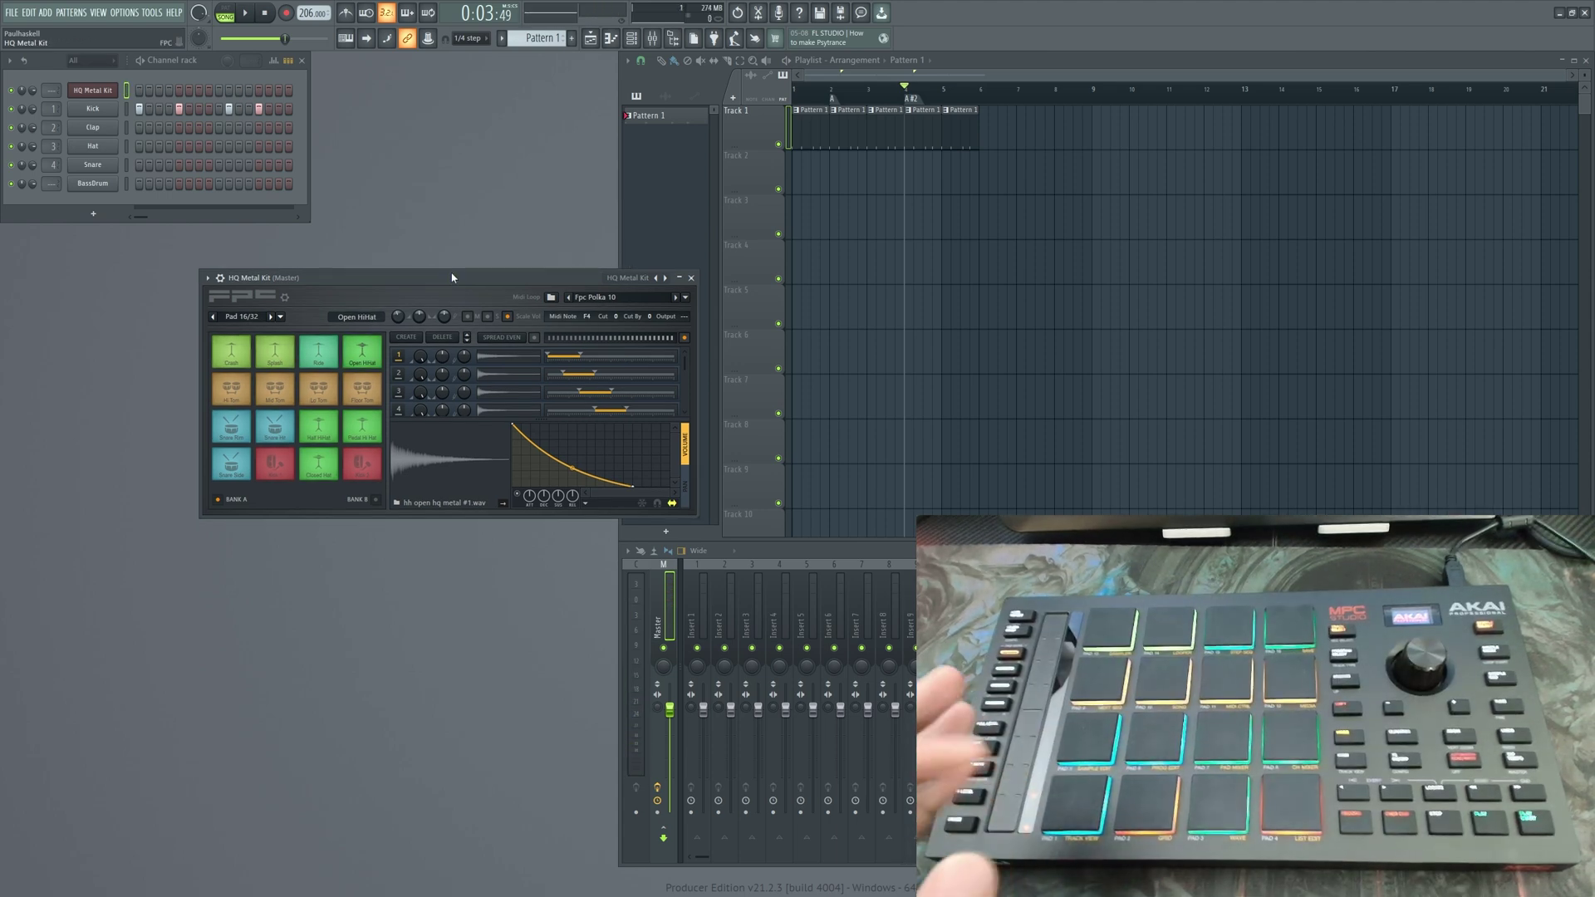
mouse_move(451, 278)
left_mouse_down()
mouse_move(474, 268)
mouse_move(456, 281)
left_mouse_up()
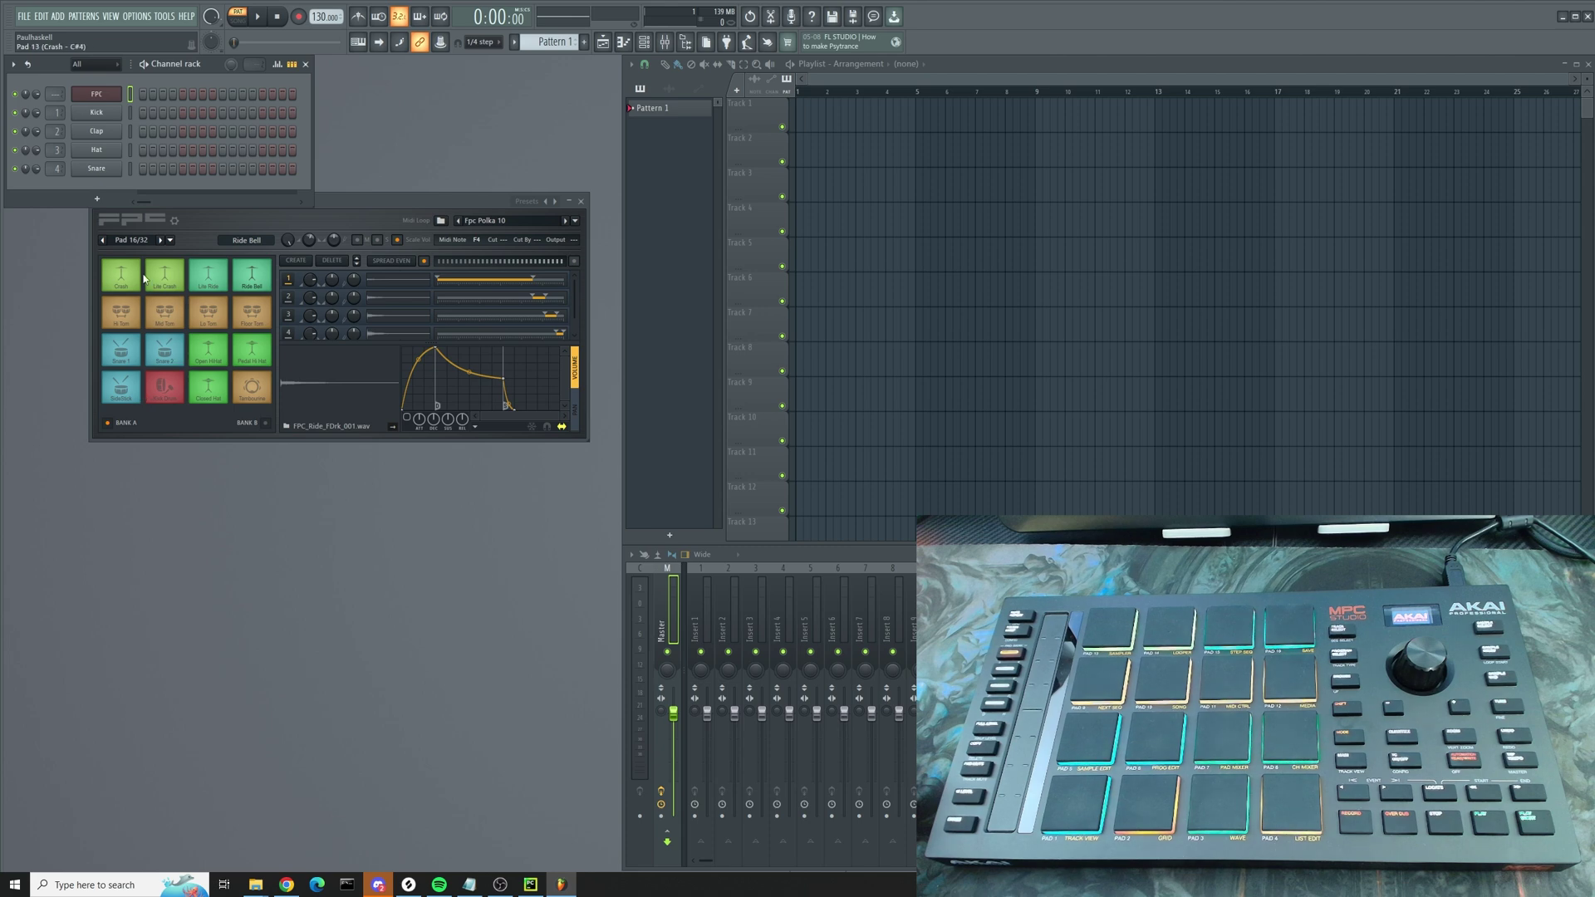
Step: Move the FPC window clear of the channel rack and set the Lite Ride pad's MIDI note to E5
left_click_drag(407, 201, 595, 217)
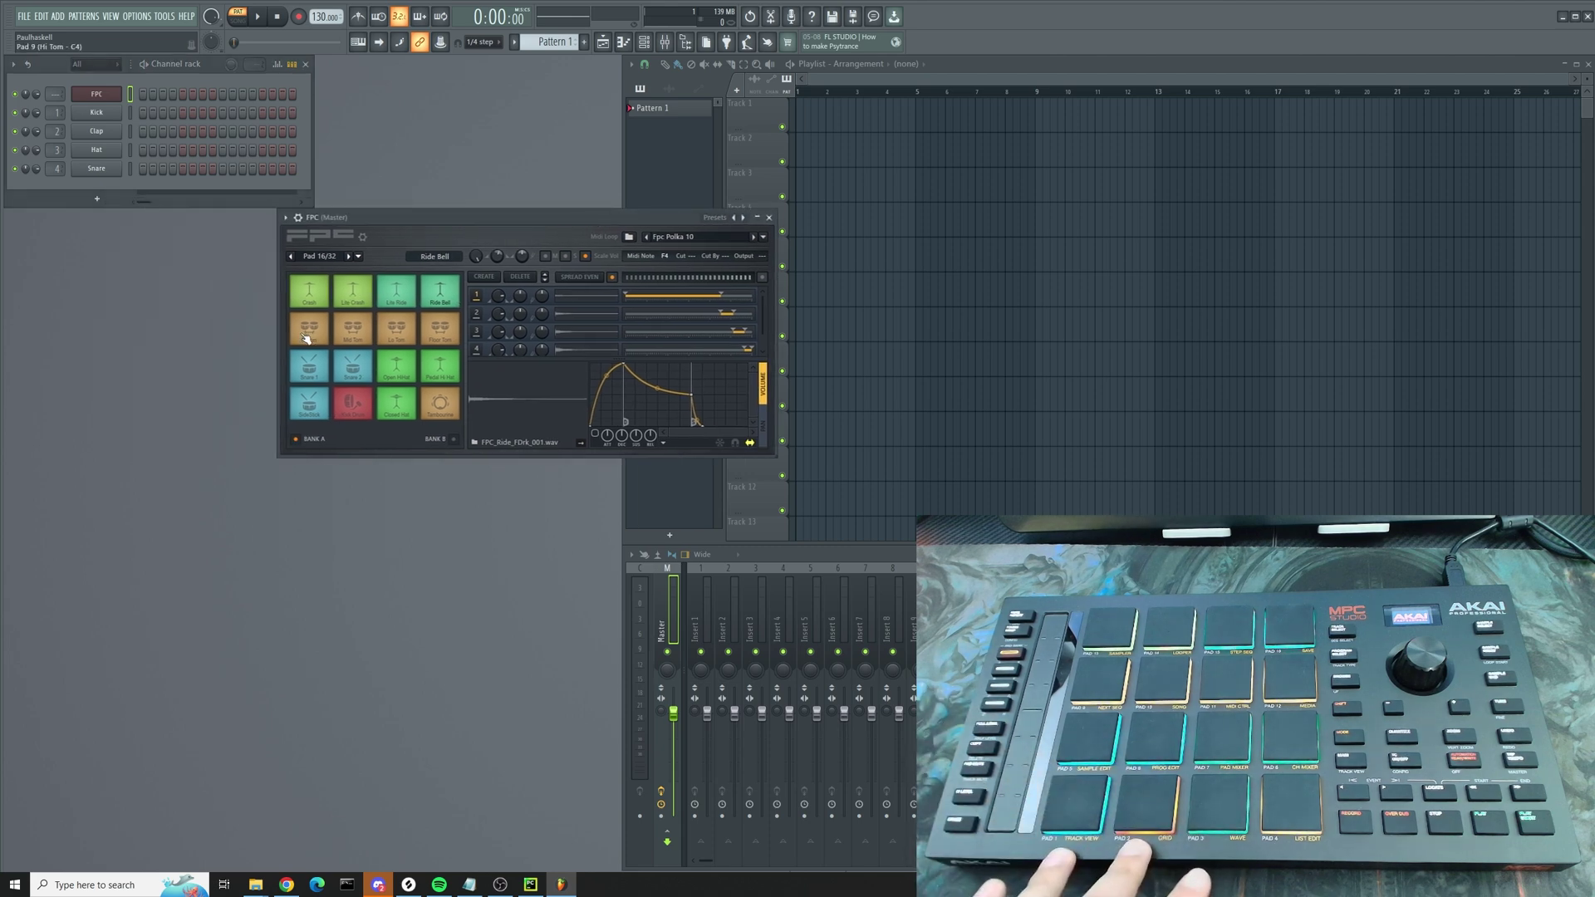
left_click(425, 441)
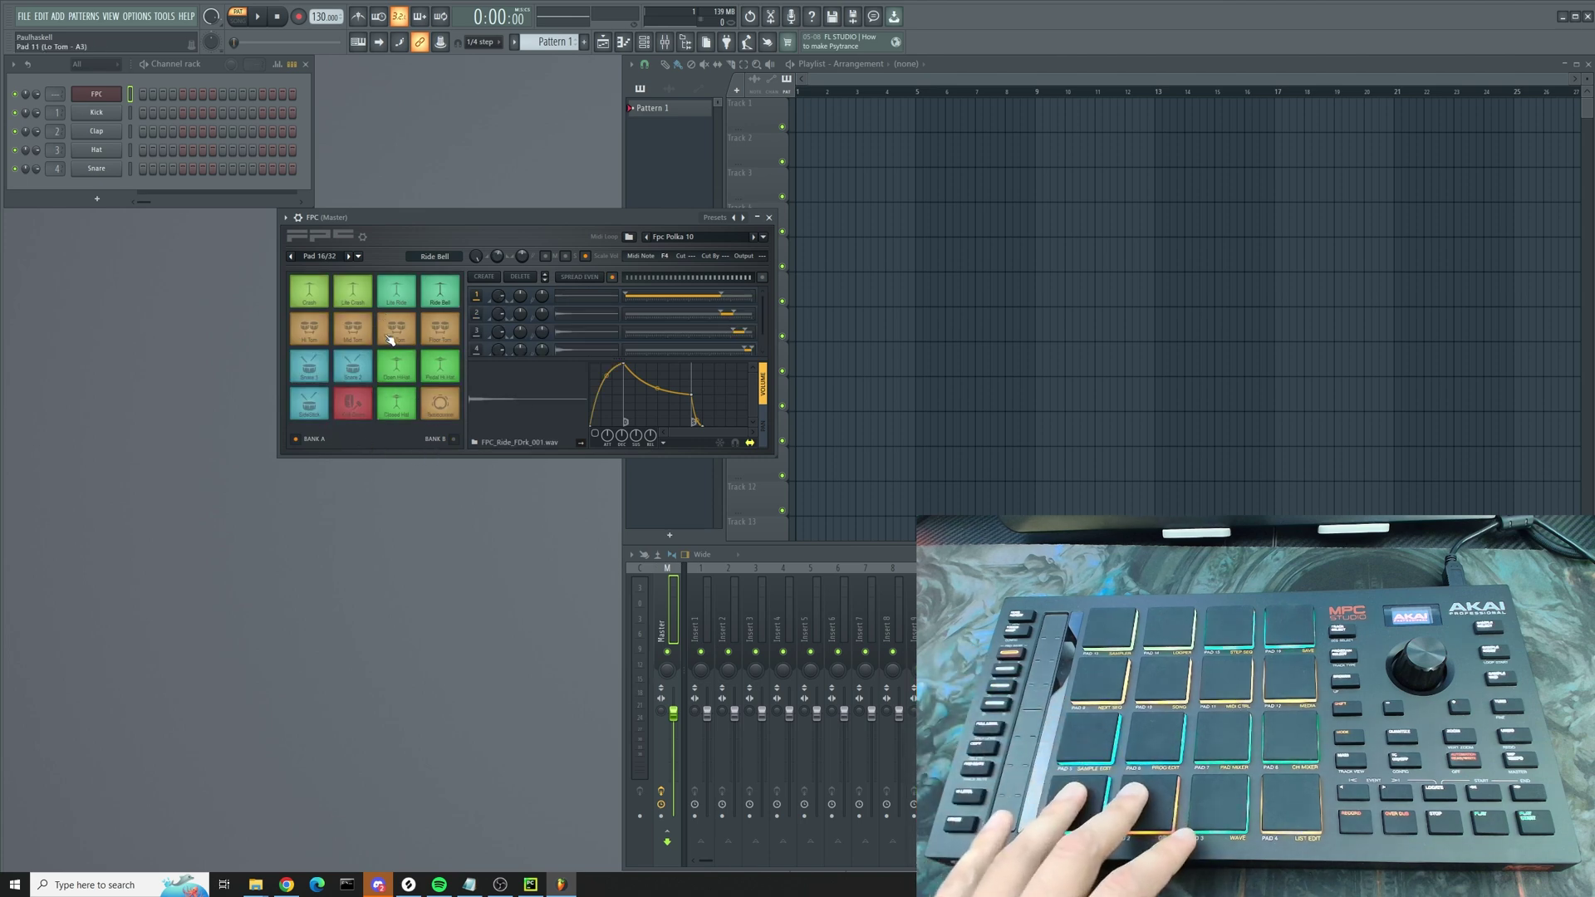
left_click(399, 301)
left_click(398, 301)
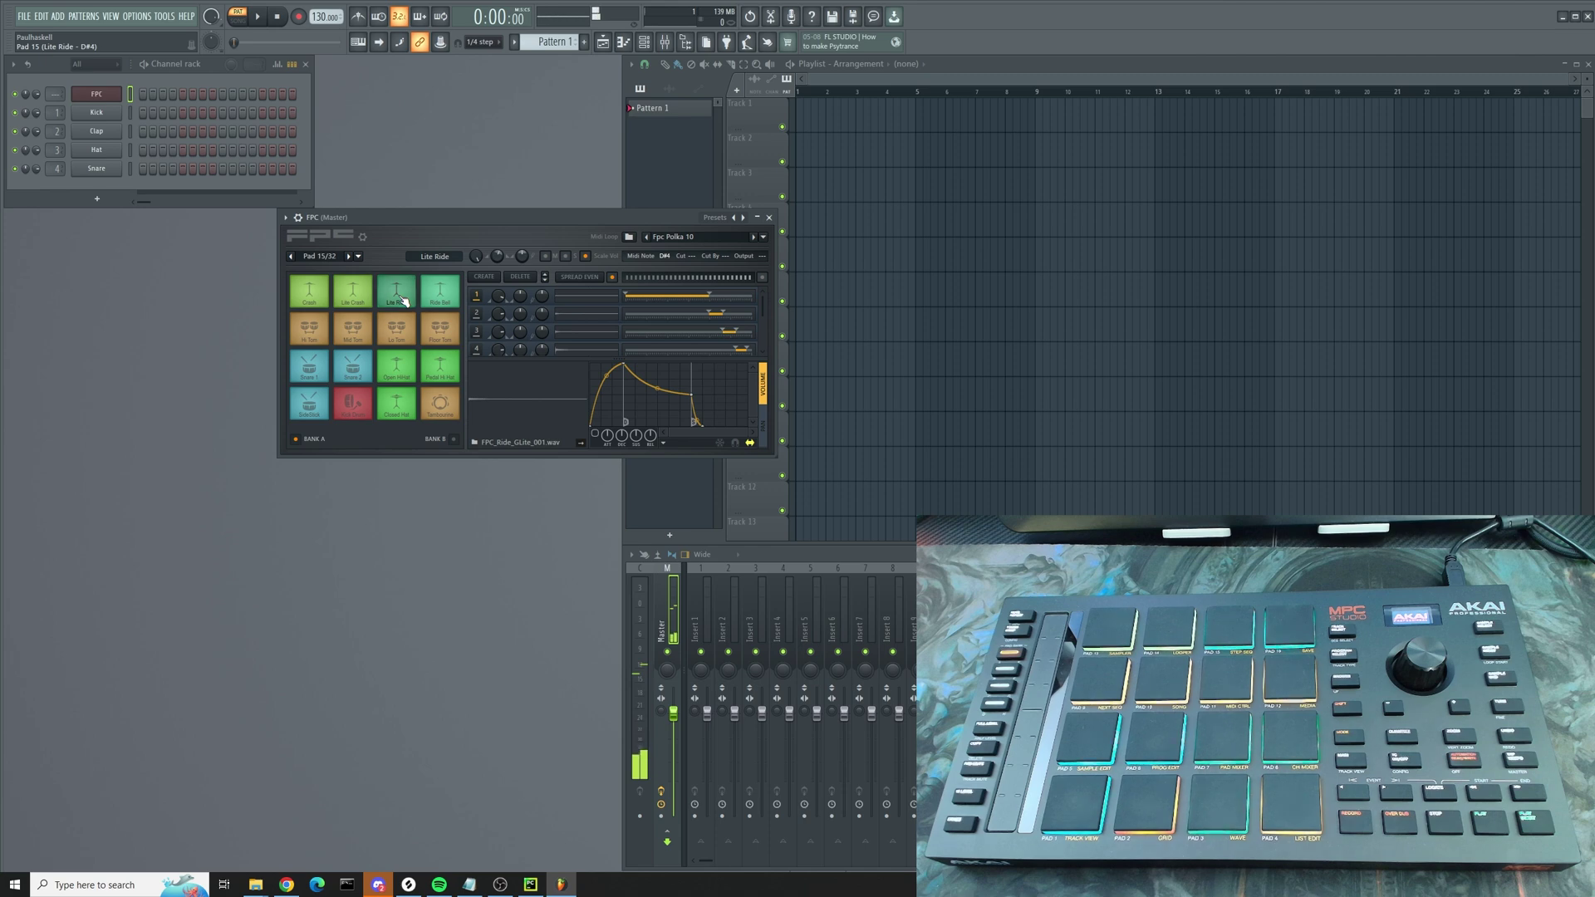
left_click(401, 299)
left_click(666, 260)
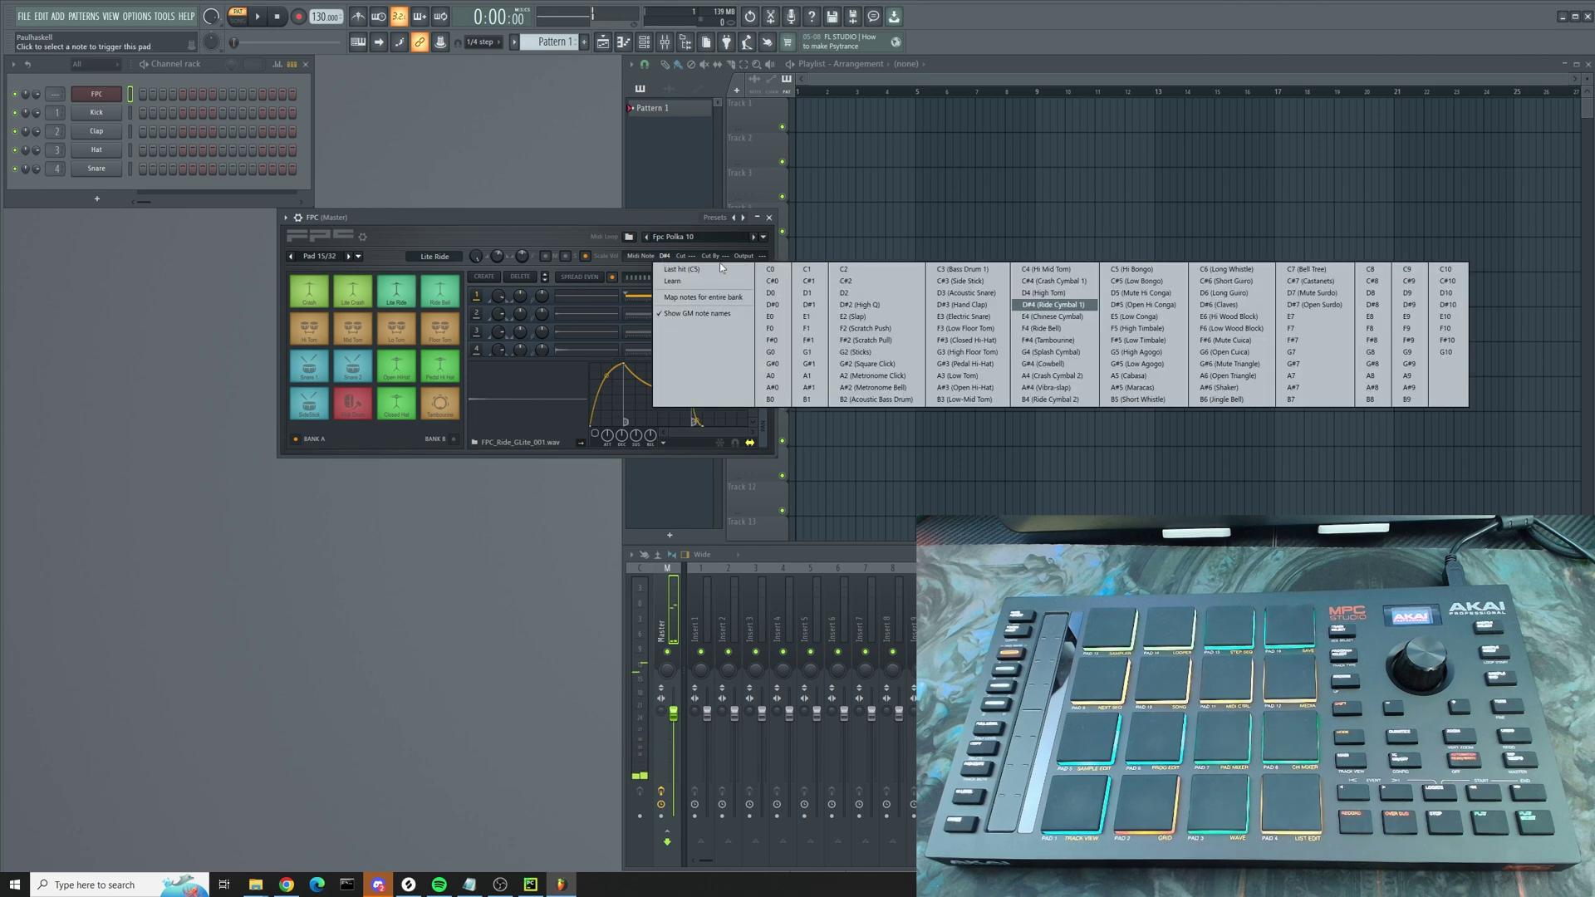
left_click(1124, 319)
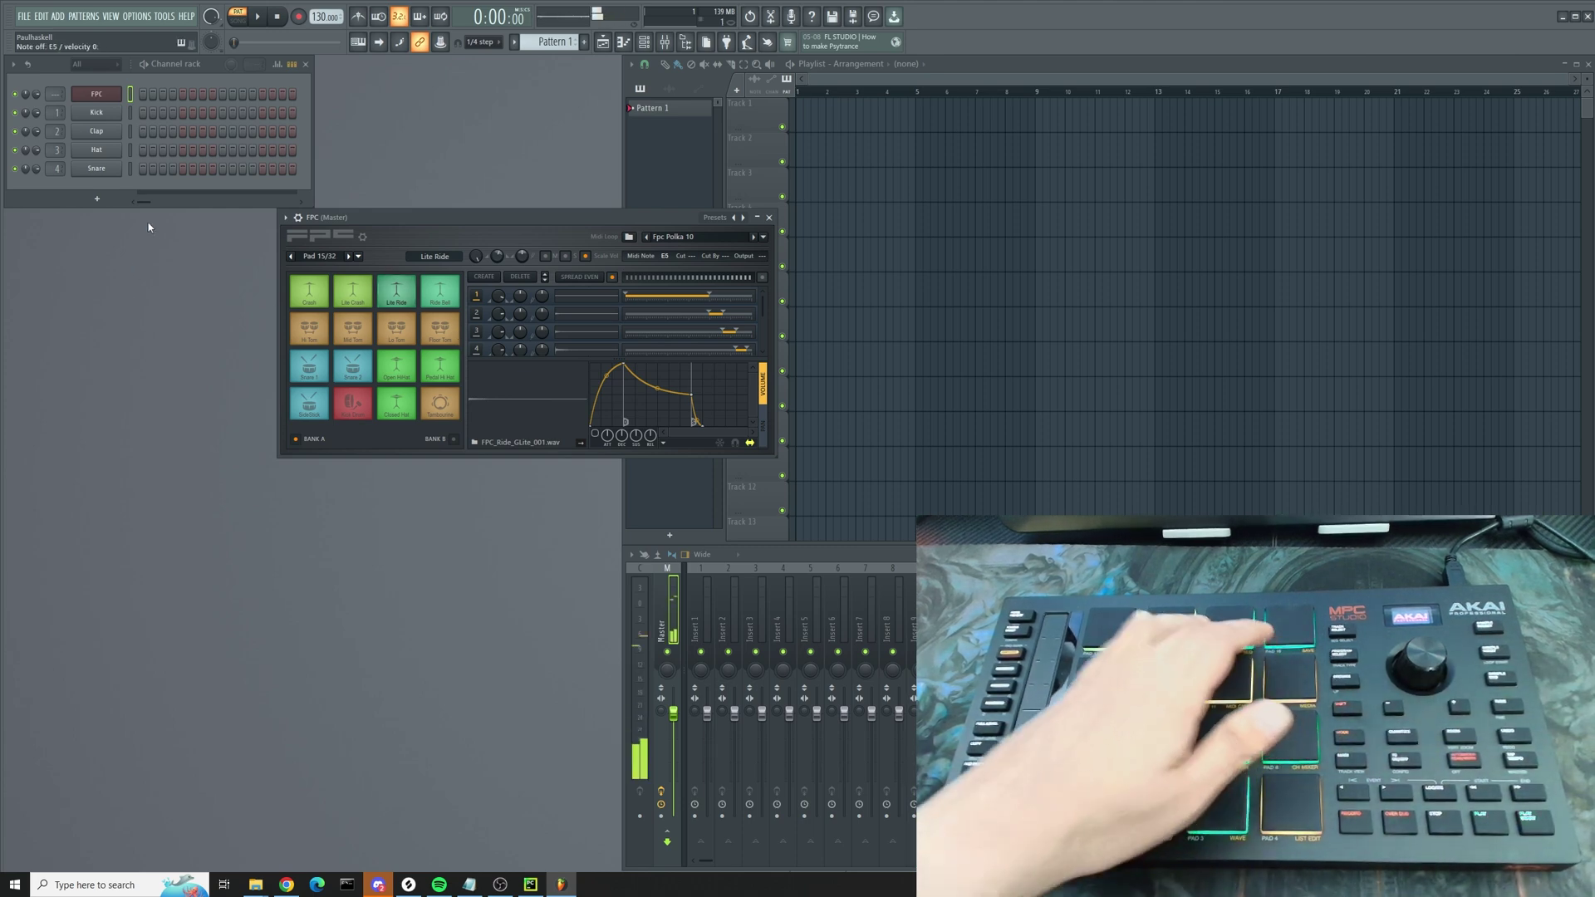
Step: Insert an FL Keys channel above the FPC channel
right_click(98, 94)
mouse_move(163, 183)
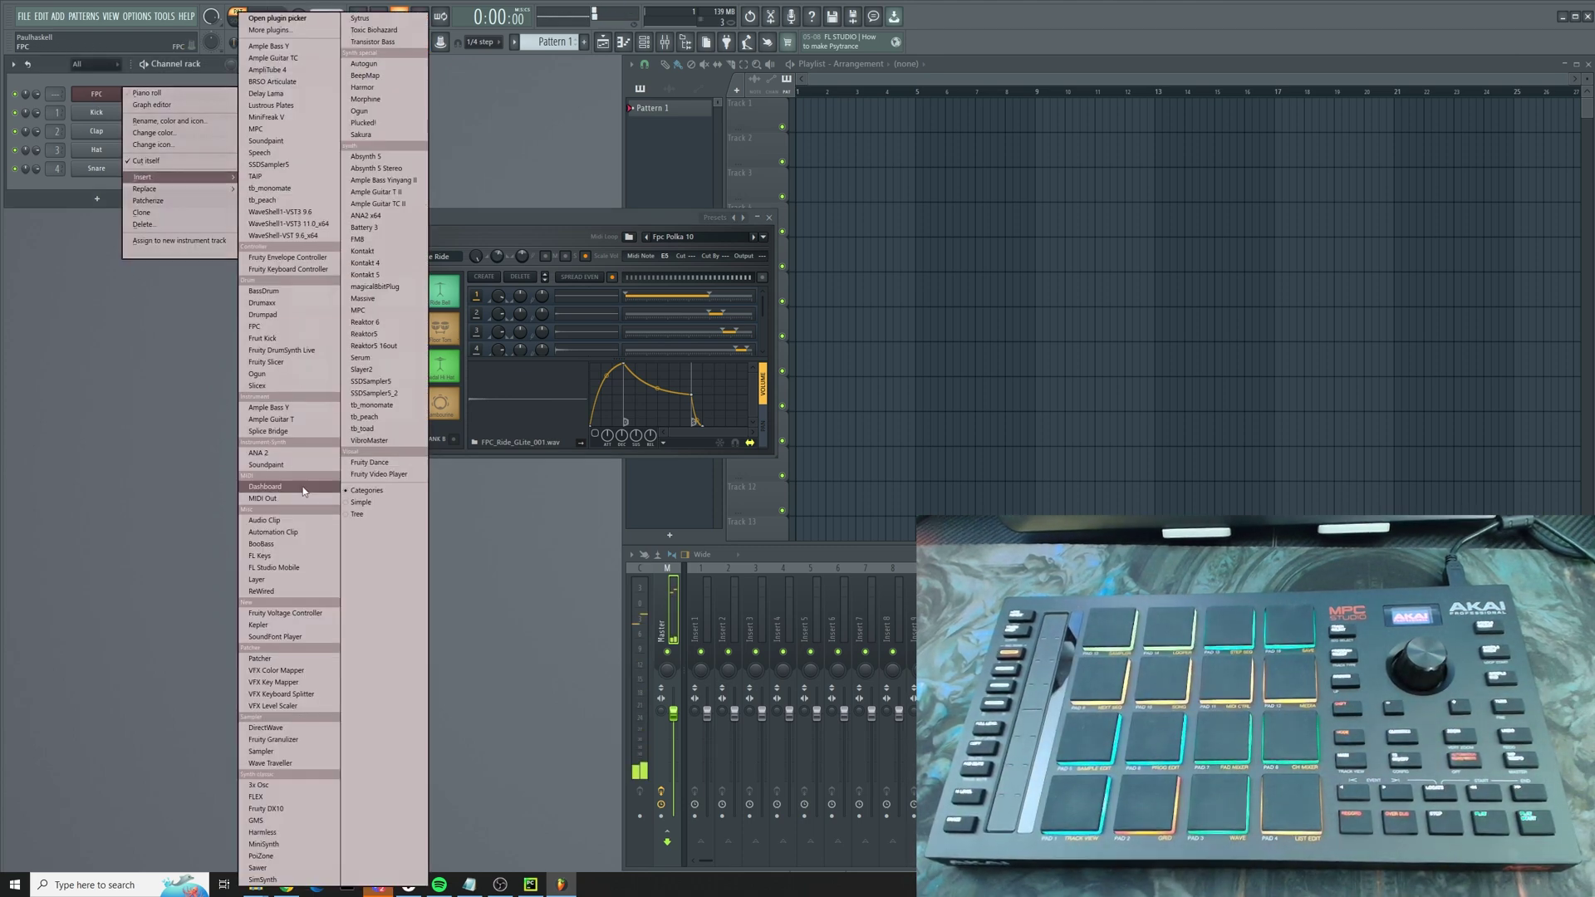
left_click(277, 561)
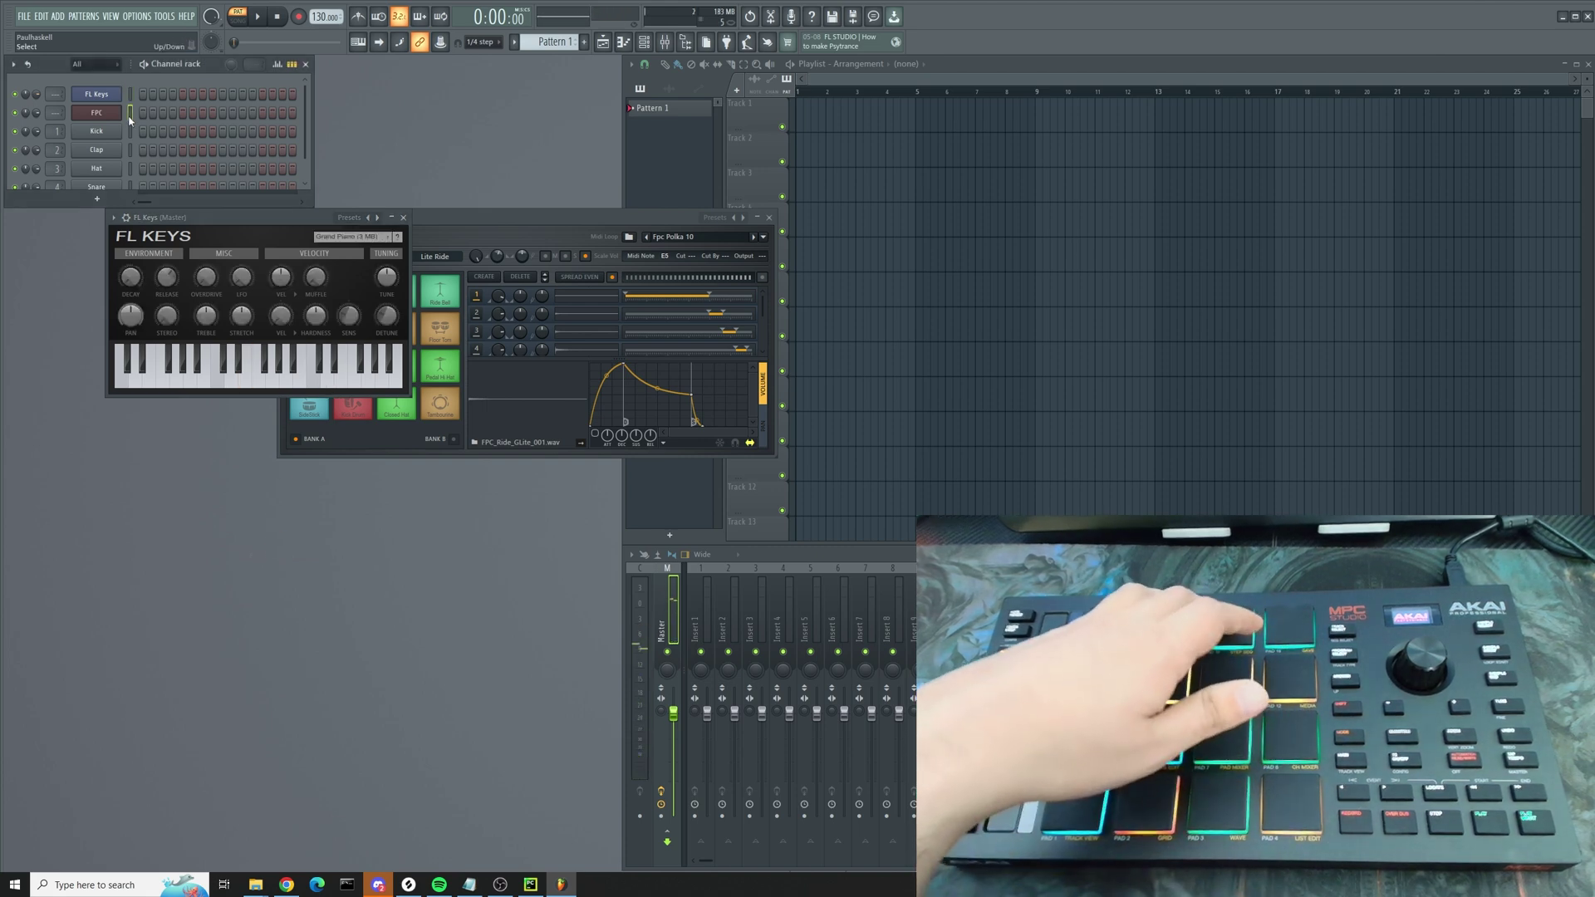
Step: Bring FPC to the front and set the Lite Ride pad's MIDI note to F#5
left_click(417, 291)
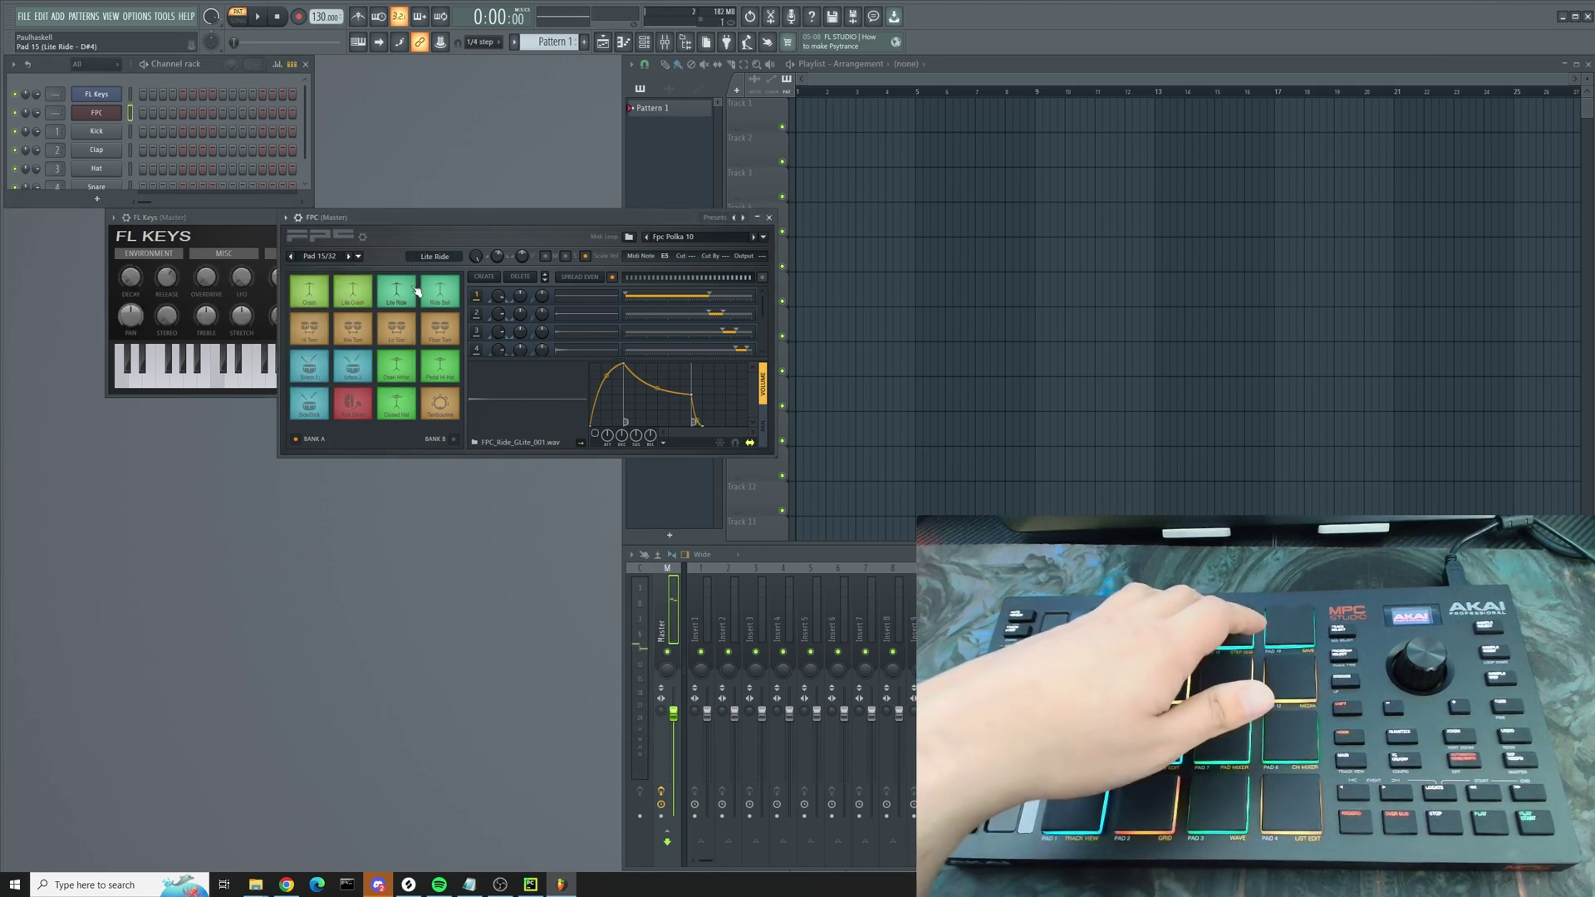
left_click(665, 256)
left_click(1148, 340)
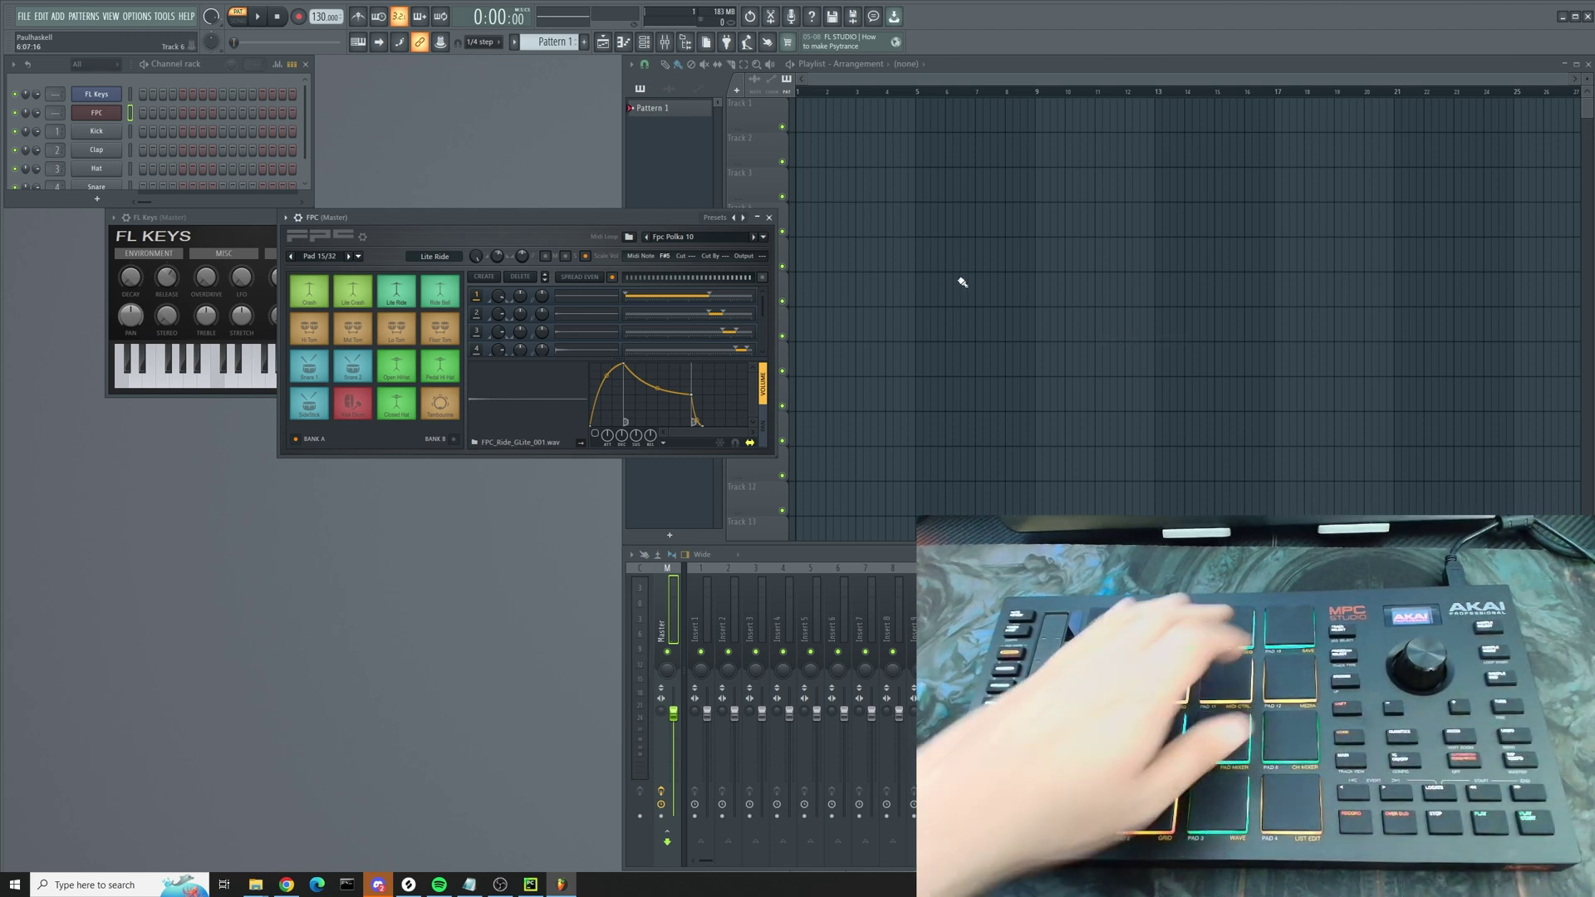
Step: Close the FL Keys plugin window, open that channel's piano roll and place it below the channel rack
left_click(122, 95)
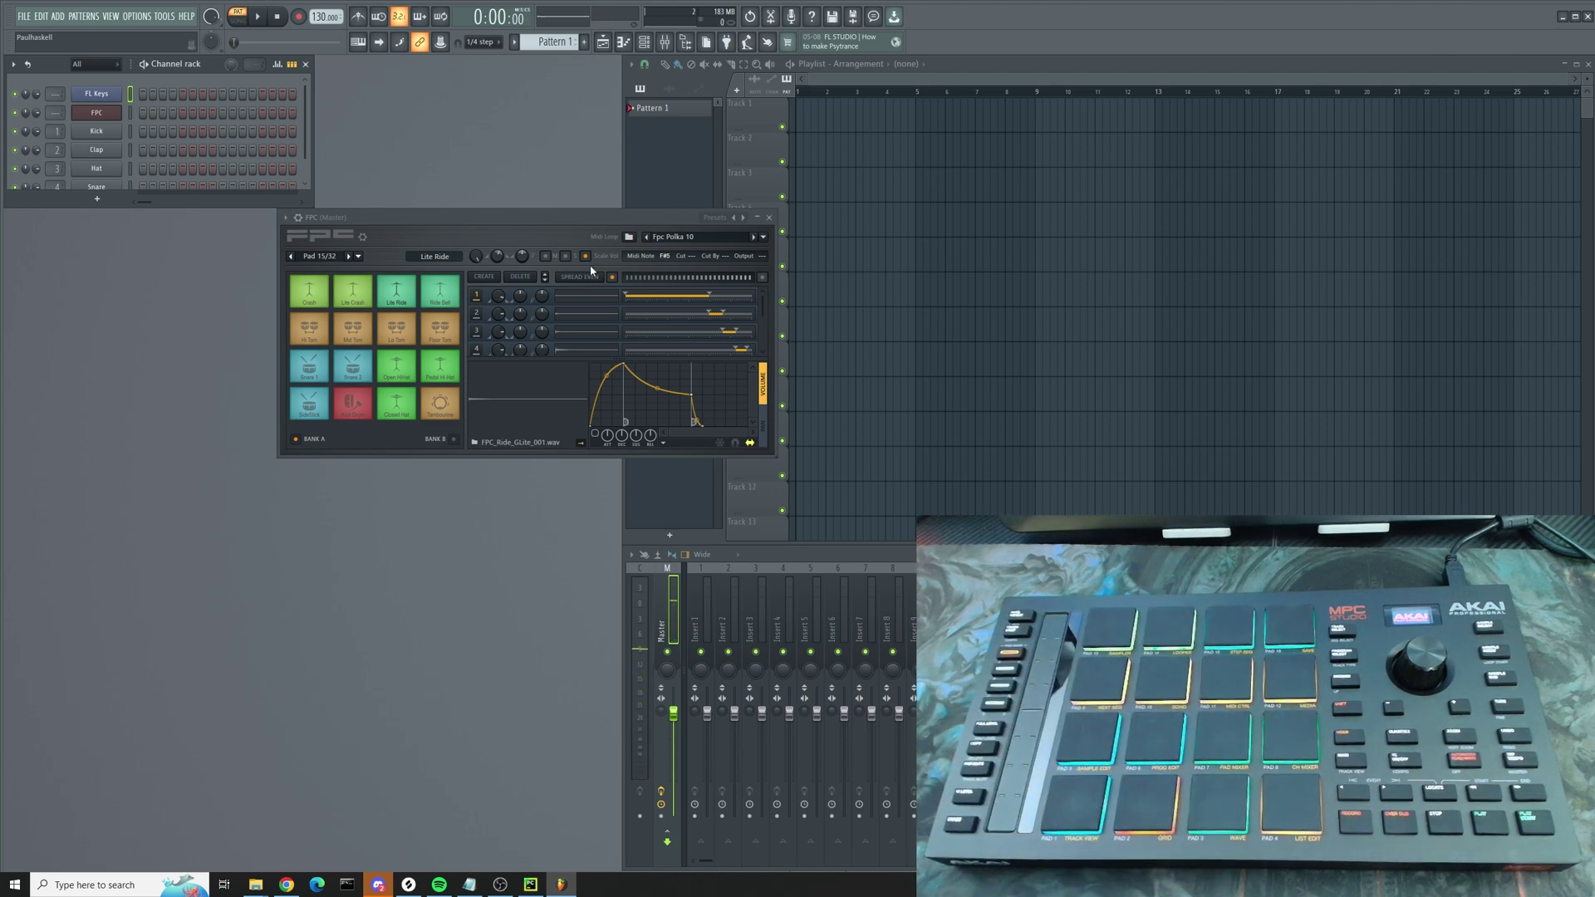
right_click(104, 100)
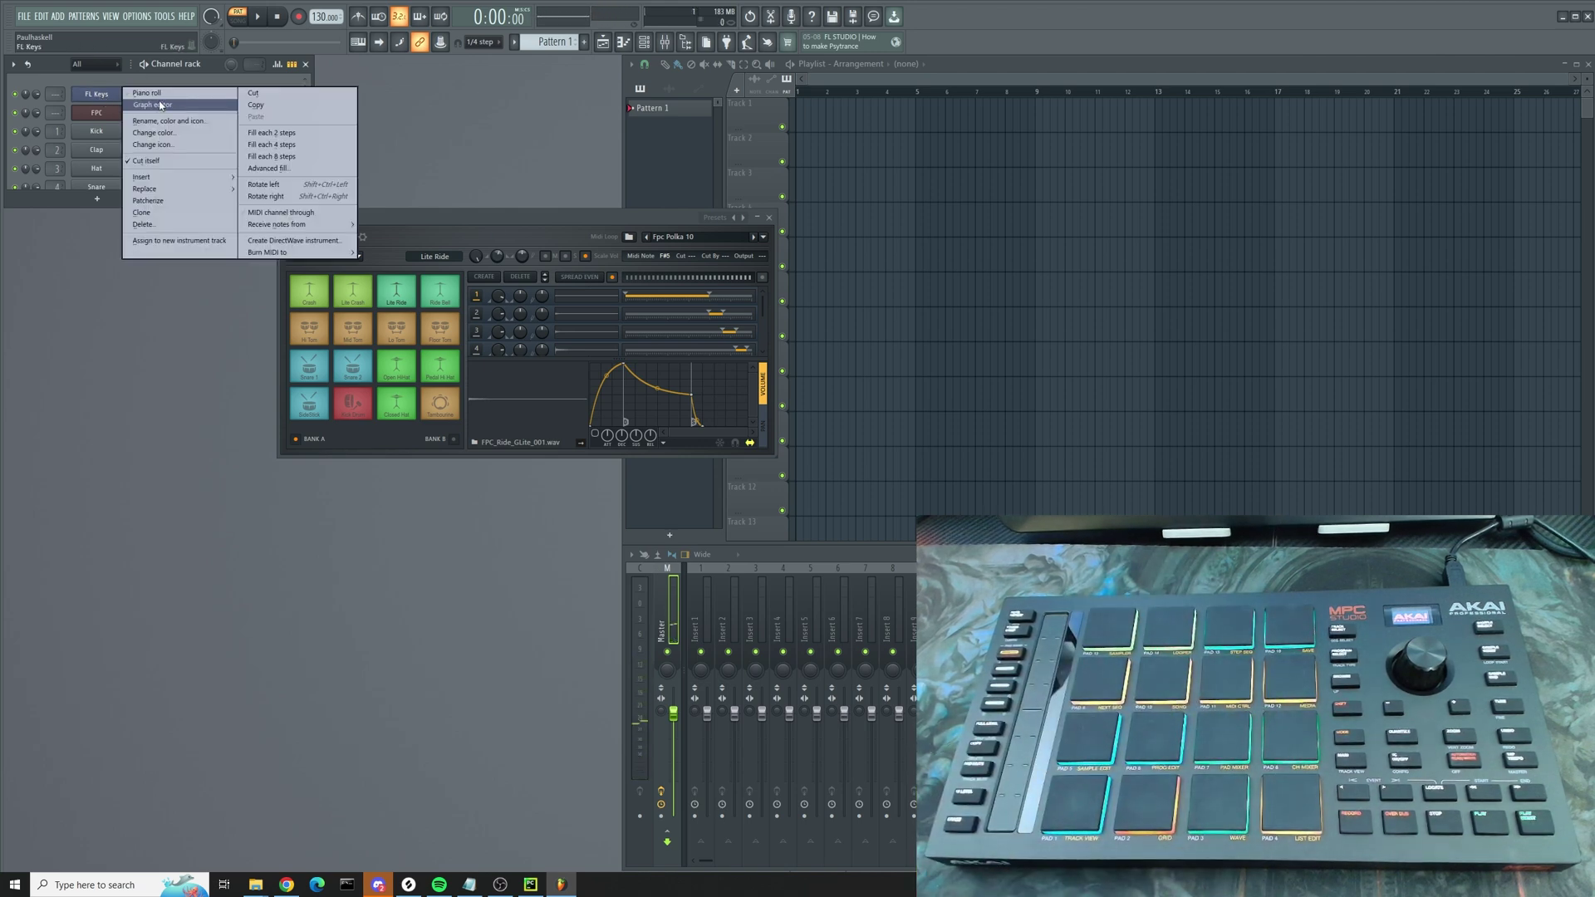
left_click(137, 105)
left_click_drag(592, 209, 609, 205)
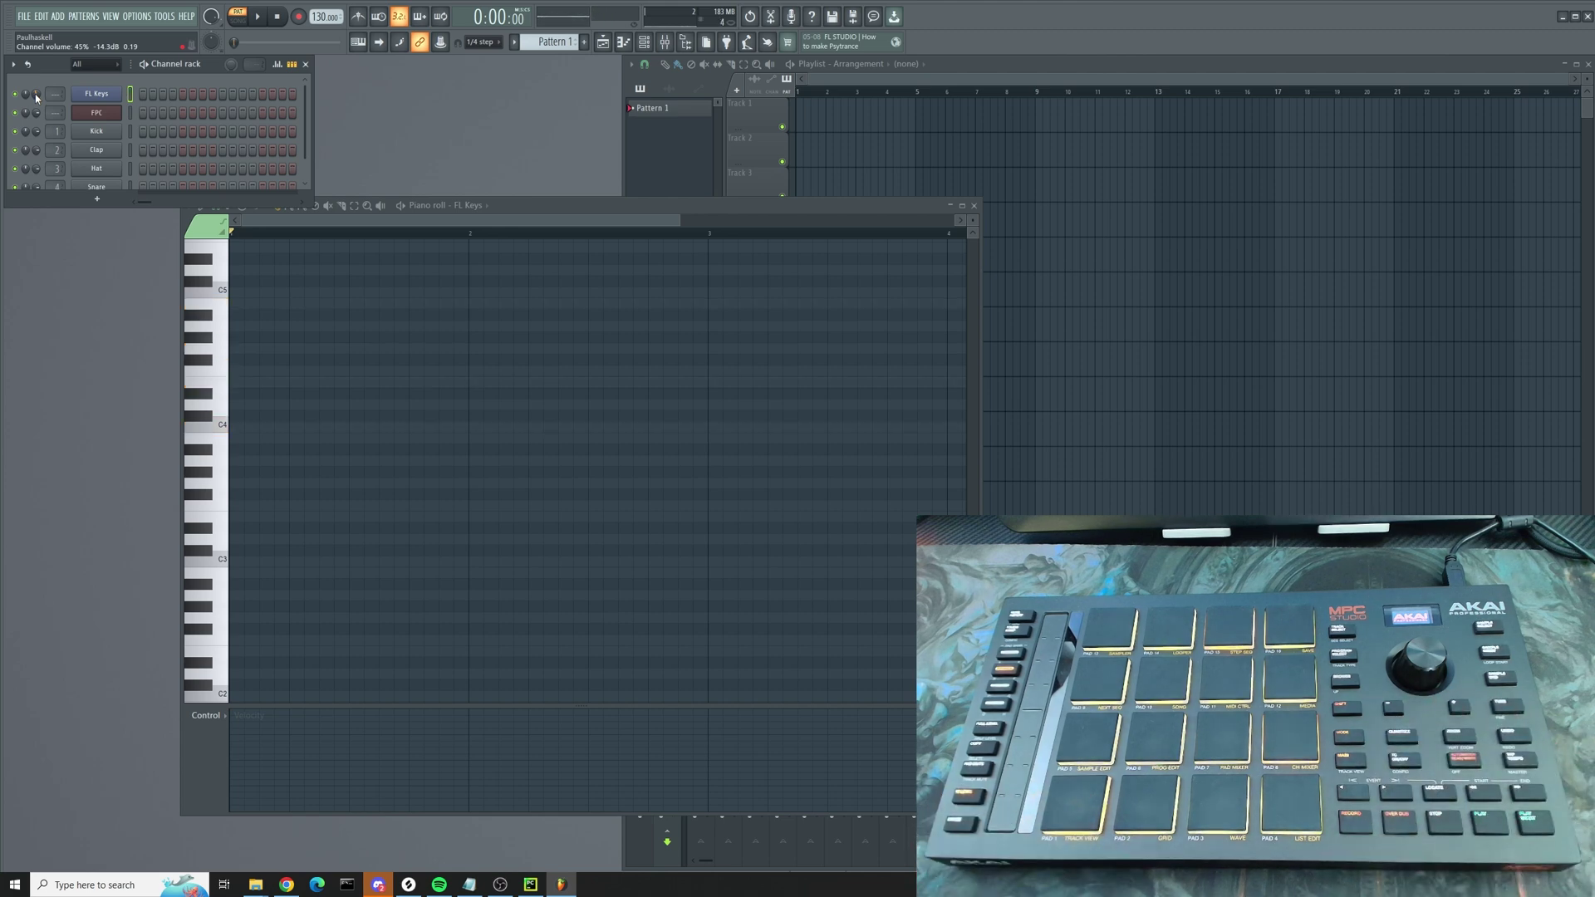
Step: Draw four short notes, C#5, B4, D5 and A4, in the first bar of the FL Keys piano roll
scroll(430, 439, "up", 1)
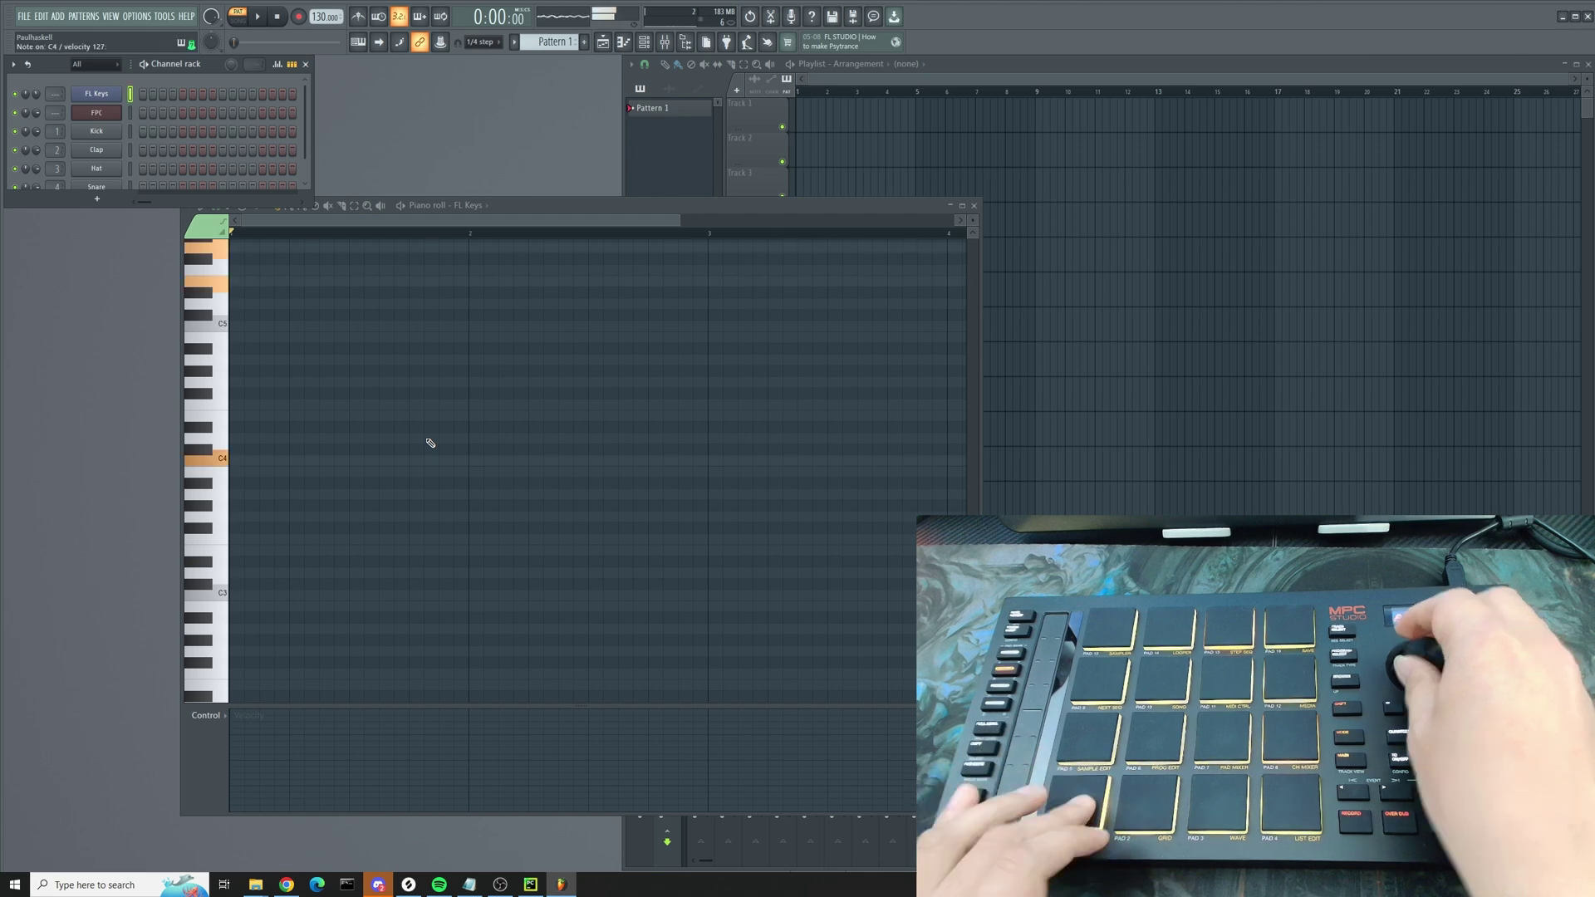
scroll(430, 442, "up", 2)
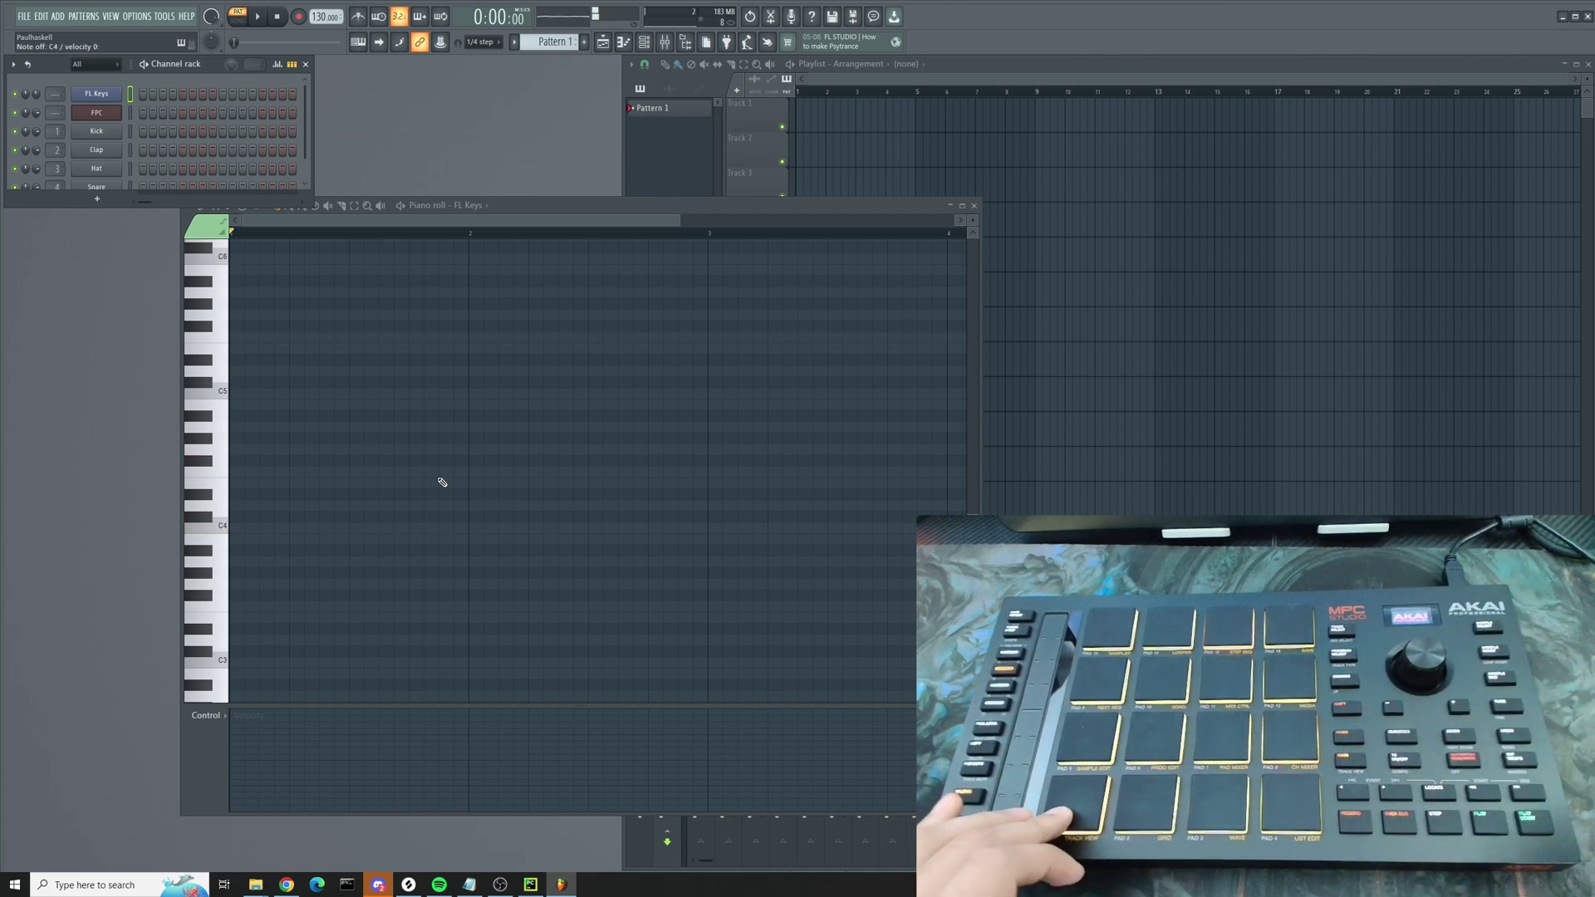
scroll(431, 542, "up", 2)
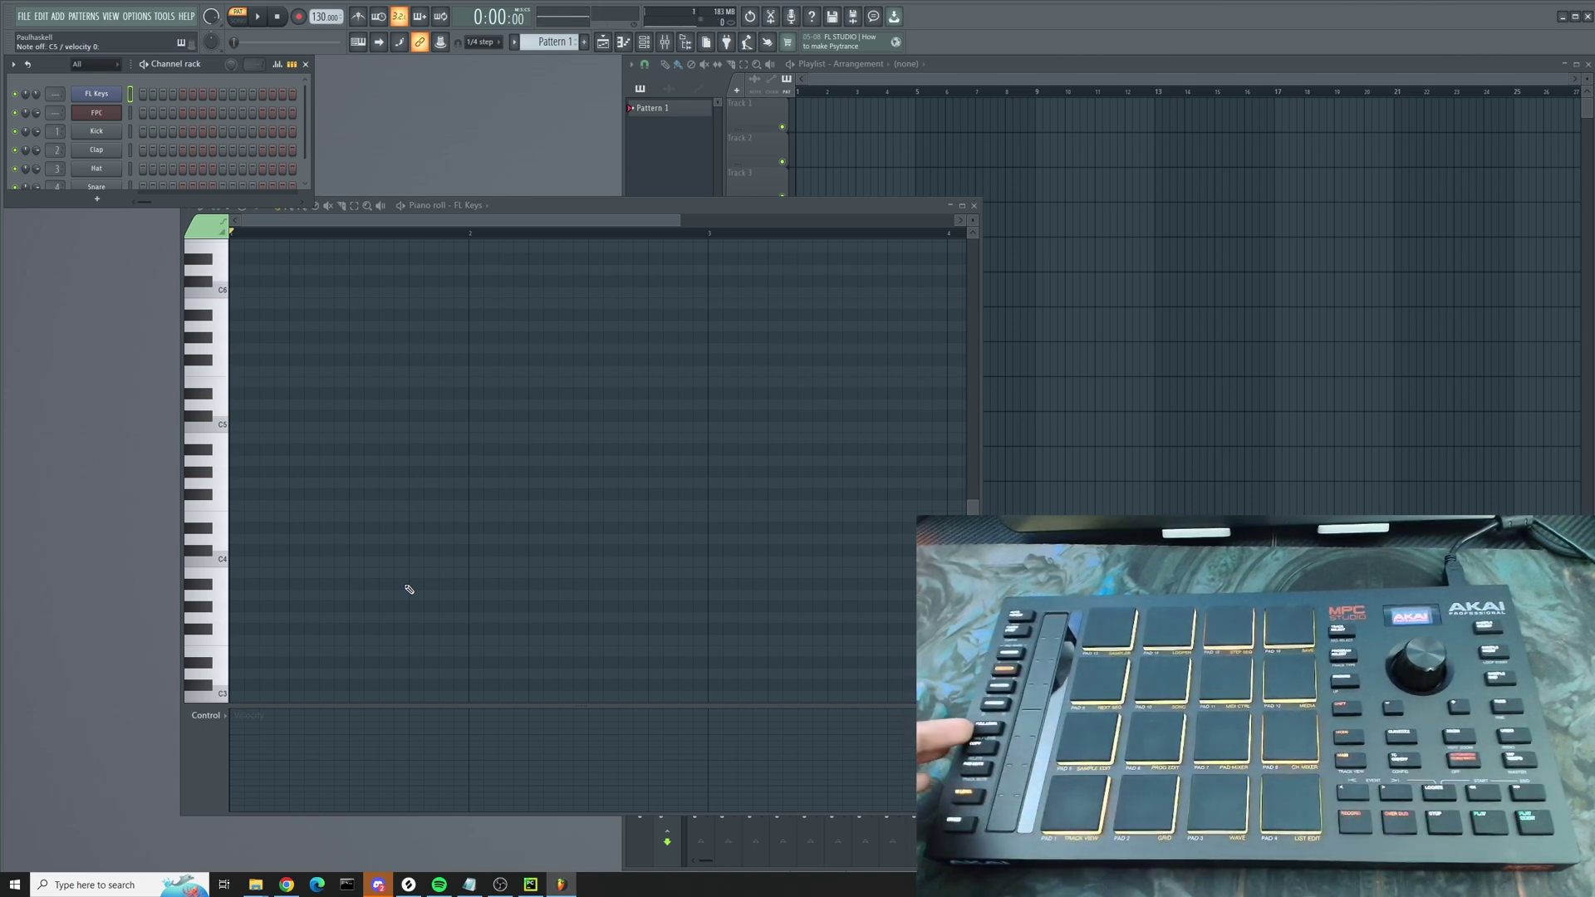
left_click(268, 415)
left_click(313, 438)
left_click(358, 404)
left_click(420, 460)
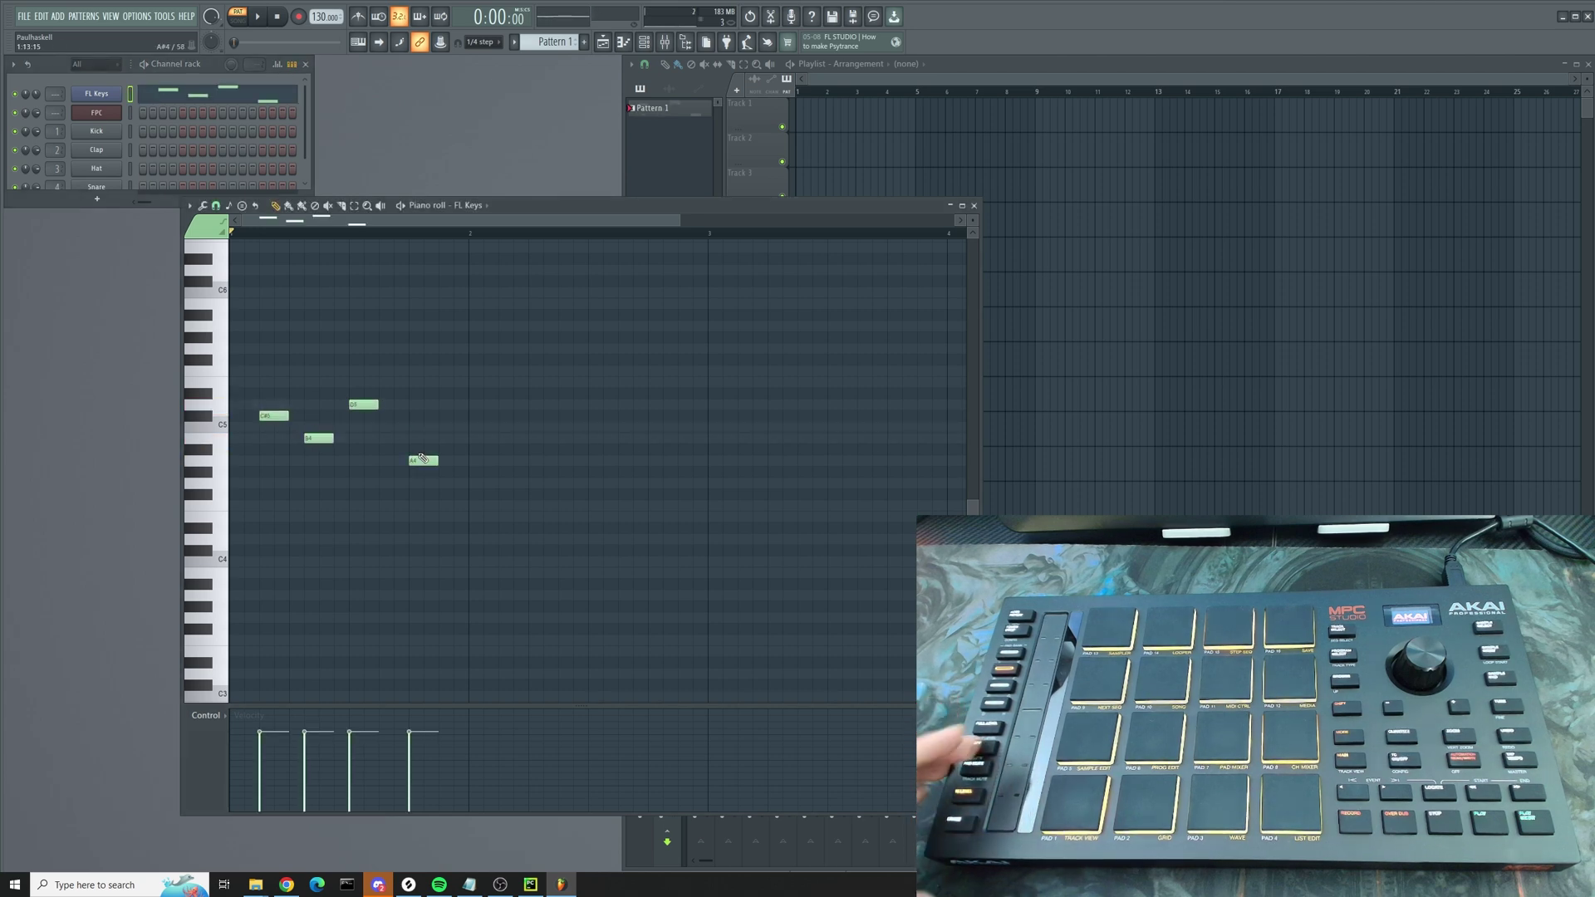
Step: Select and copy the four notes, then paste copies overlapping the originals, at bar 2 and at bar 3
left_click_drag(467, 372, 225, 509)
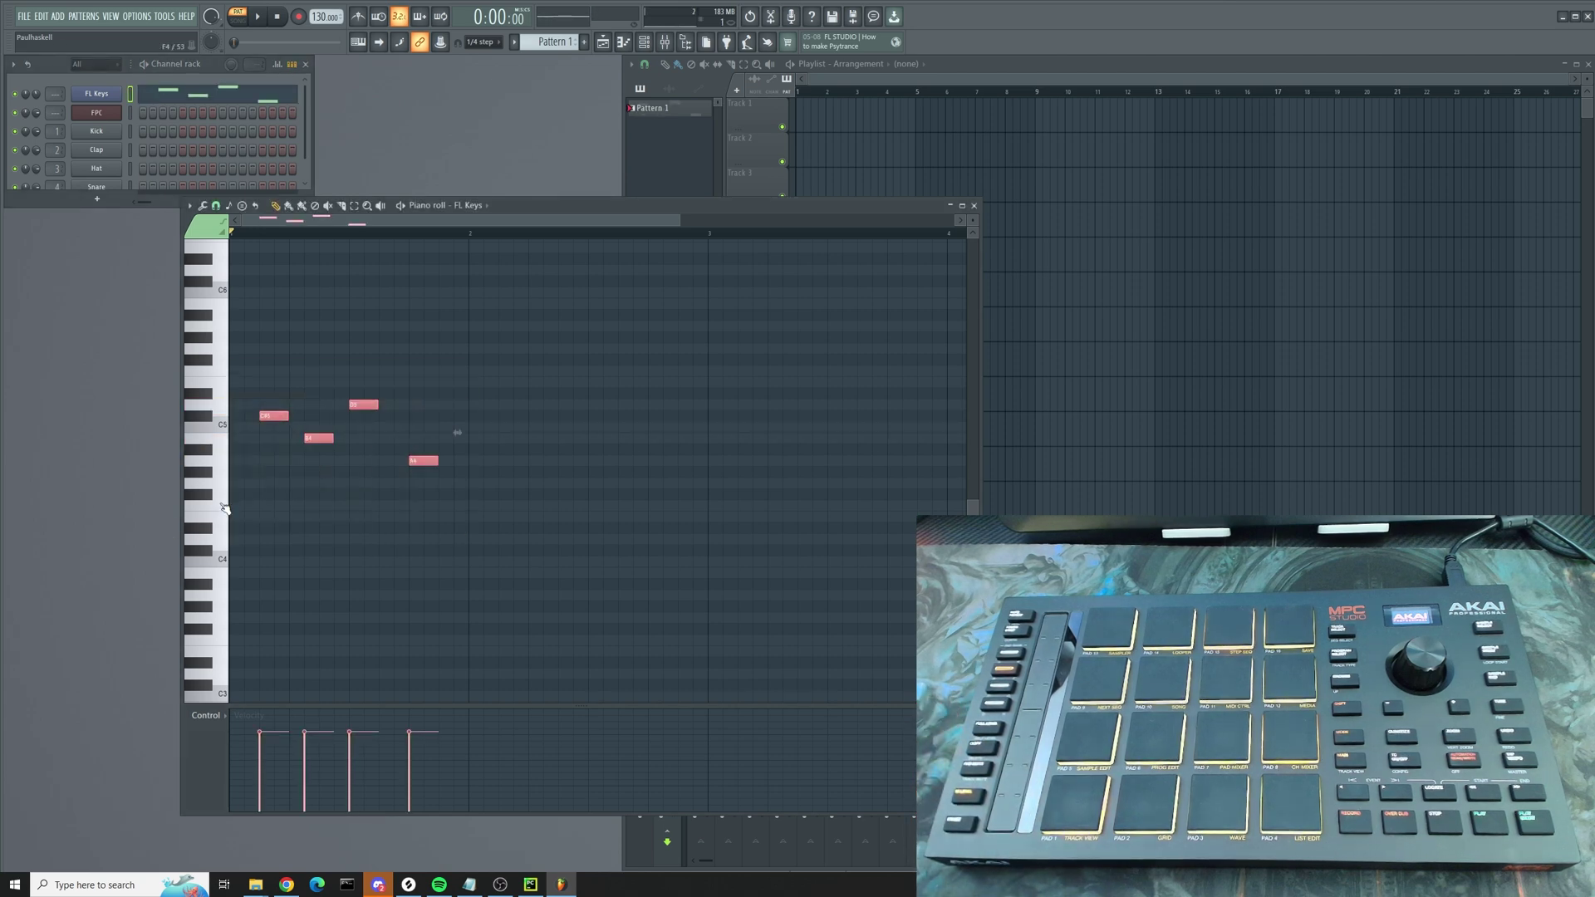
left_click(354, 470)
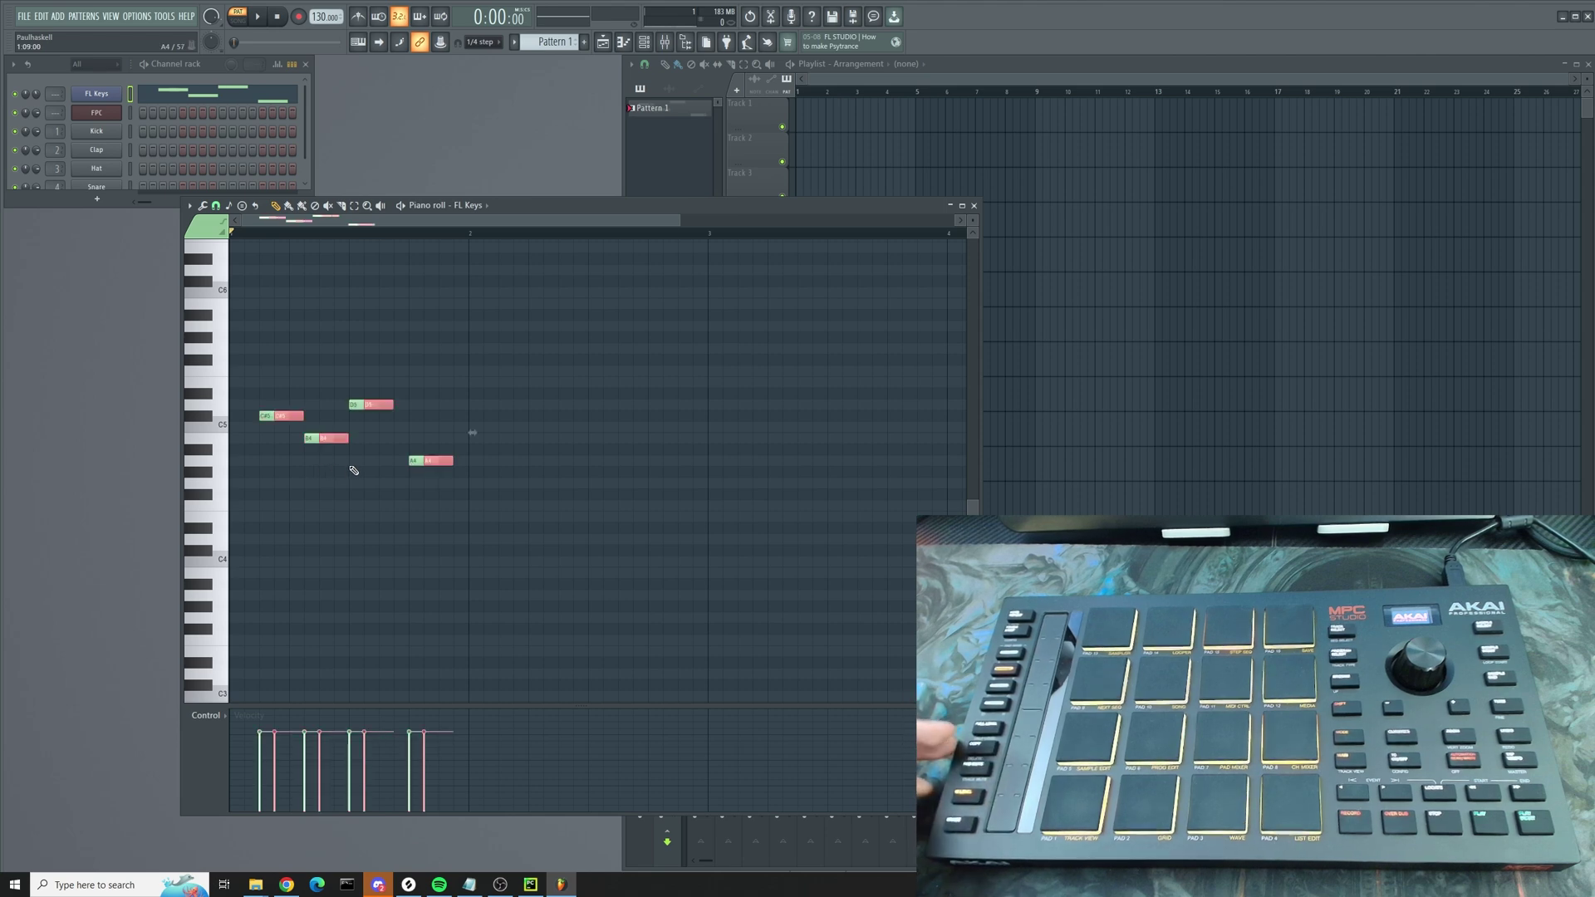
left_click(474, 234)
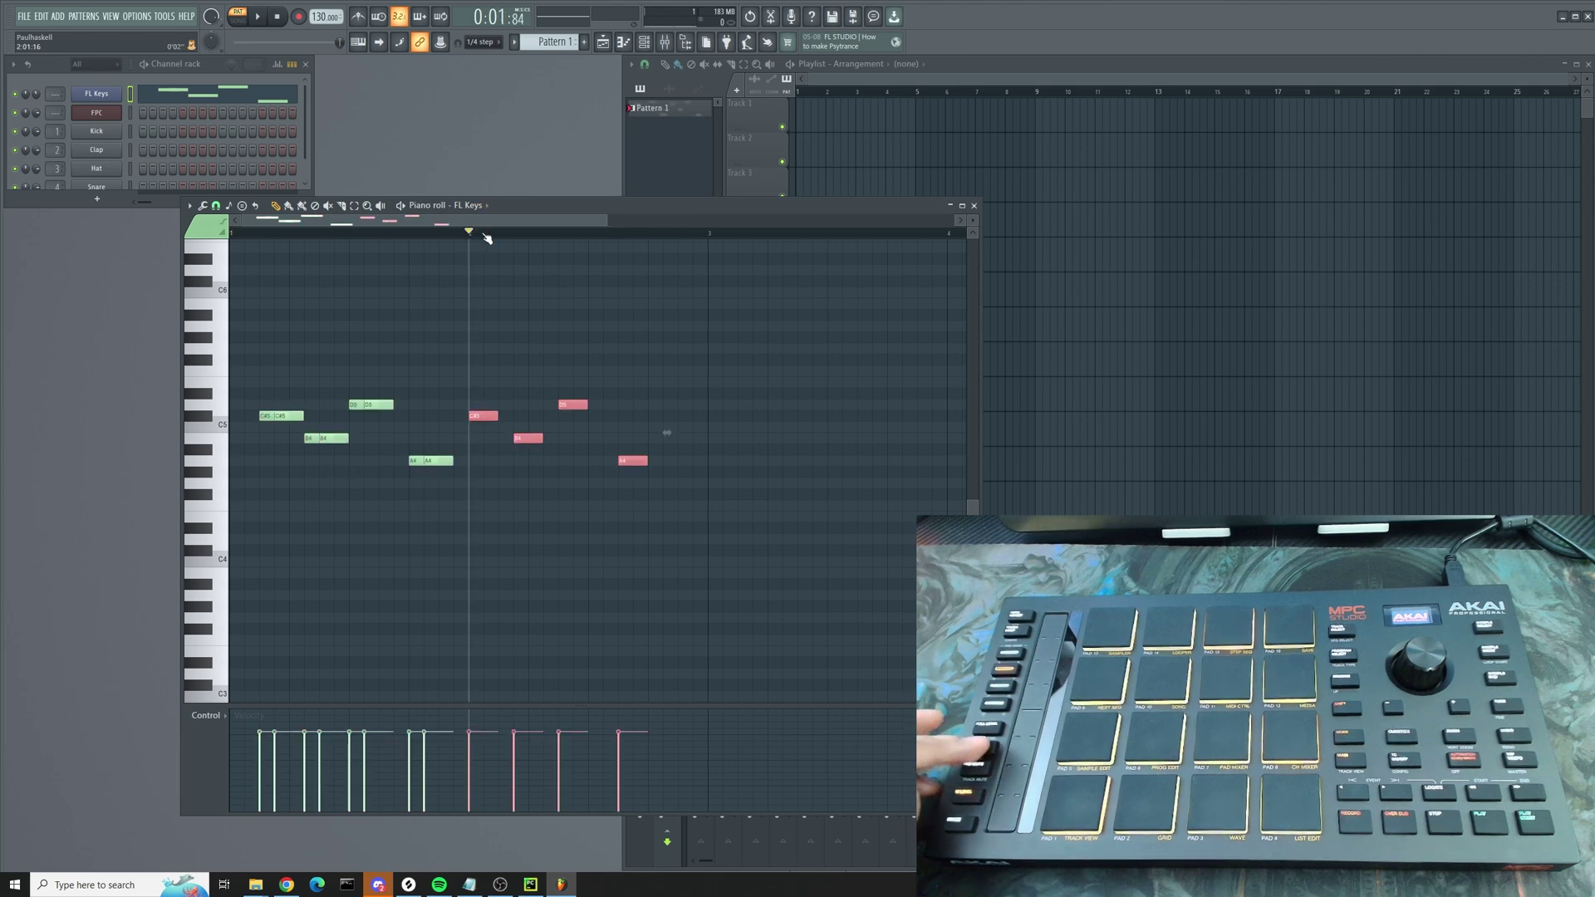
left_click(712, 234)
key("ctrl+v")
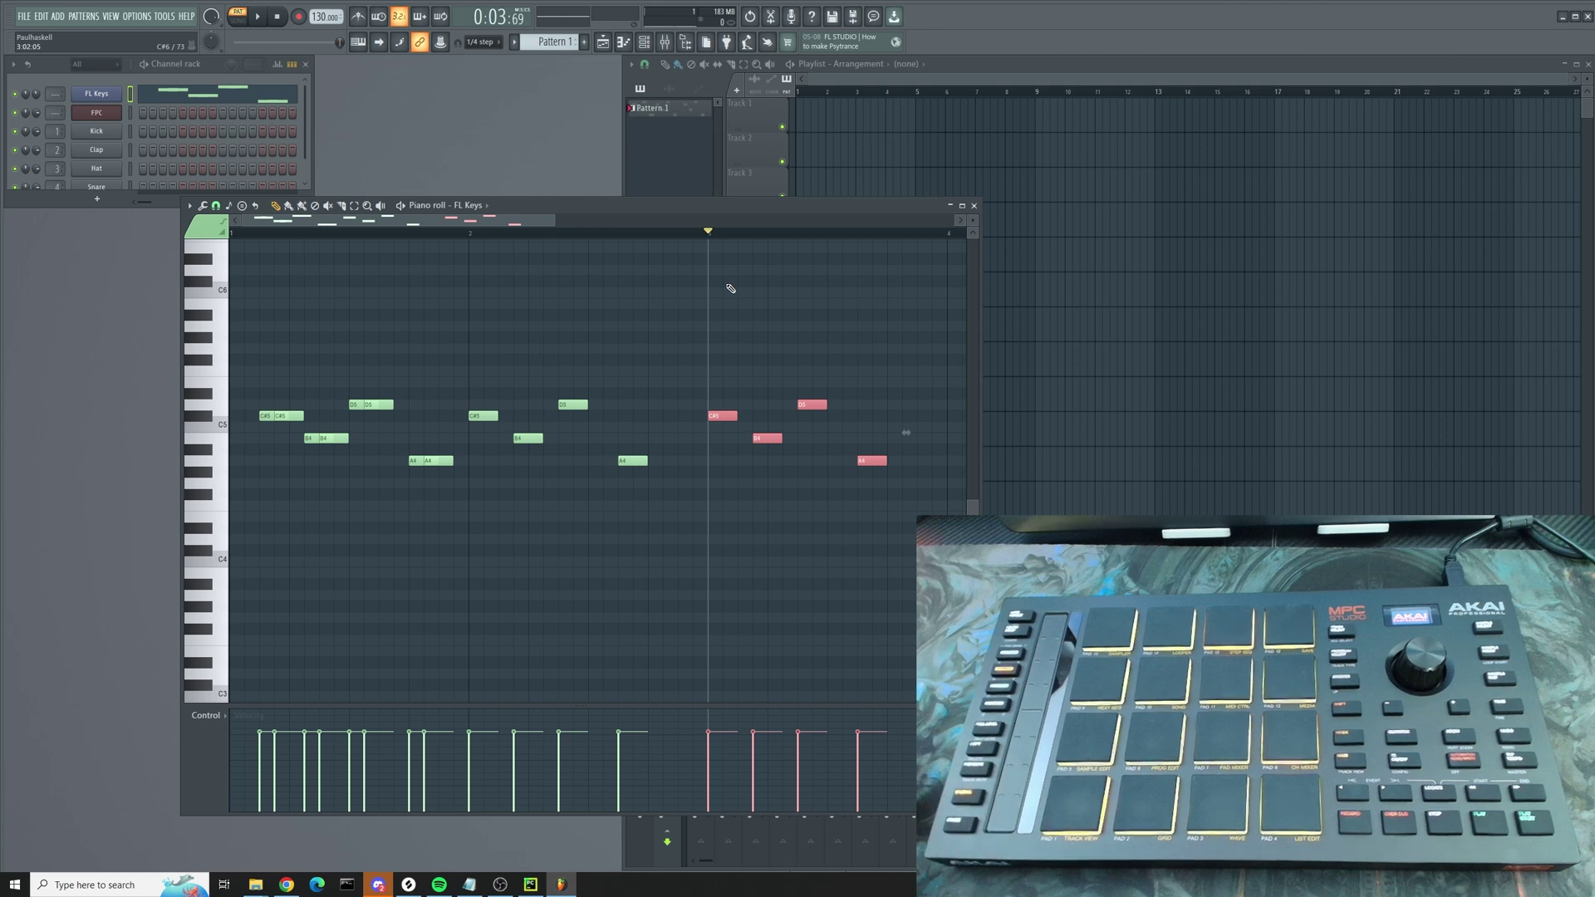